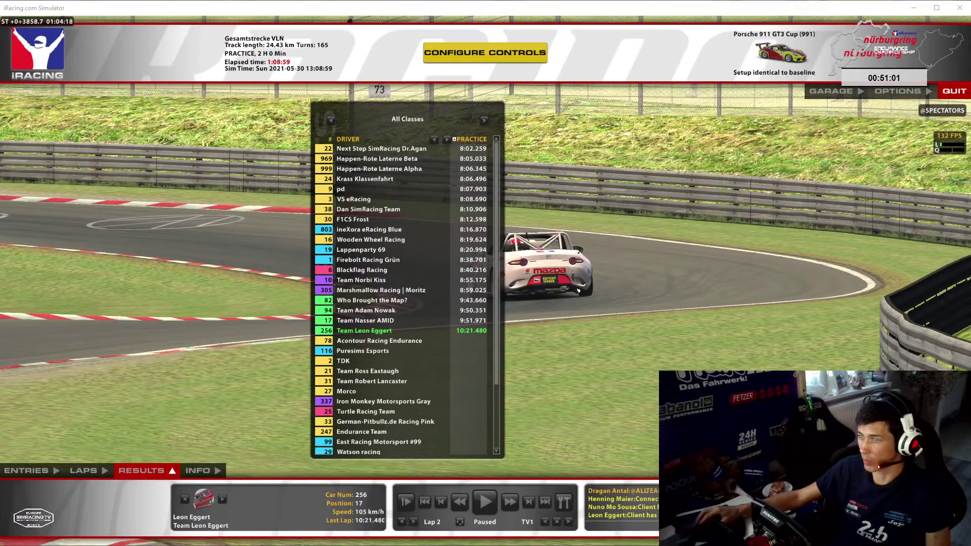
# - Switch from the iRacing results screen to Edge's 'Joined Session' page
pyautogui.hotkey('alt', 'Tab')
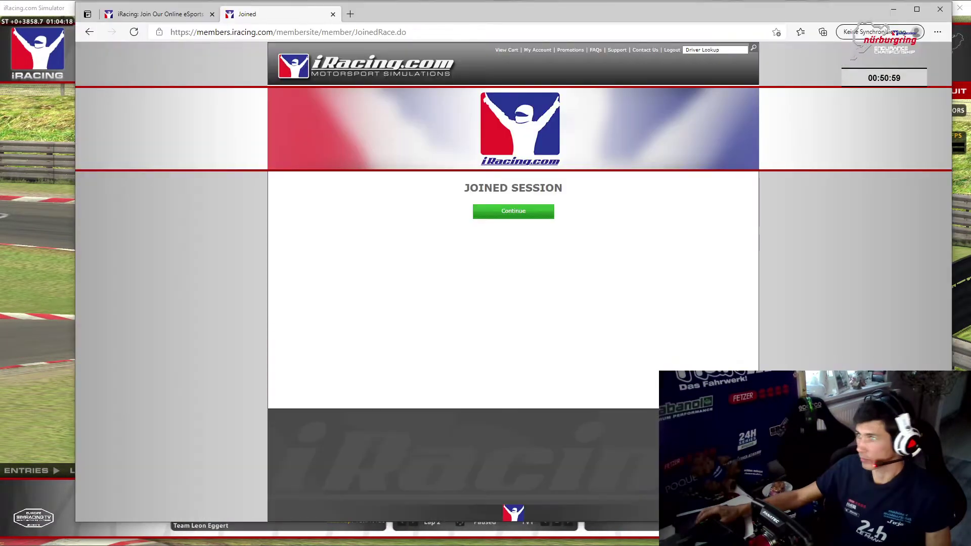
# - Open a new Edge tab on the ATVO website's forum login page
pyautogui.click(351, 13)
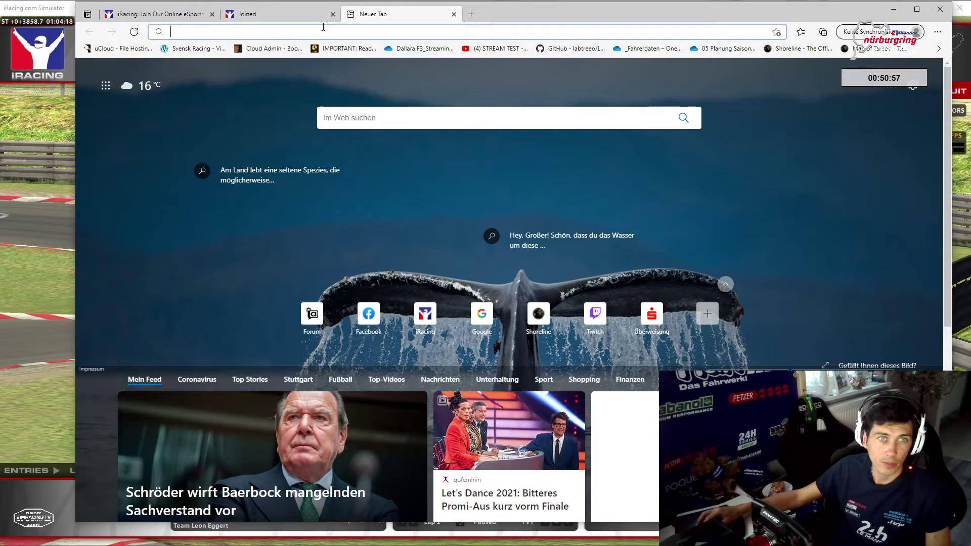
pyautogui.click(498, 41)
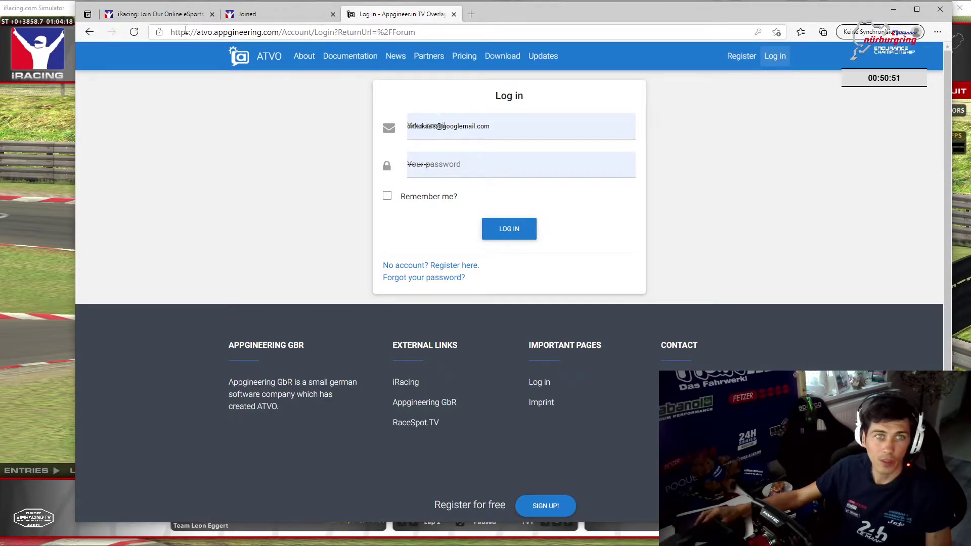
pyautogui.click(281, 34)
pyautogui.click(222, 60)
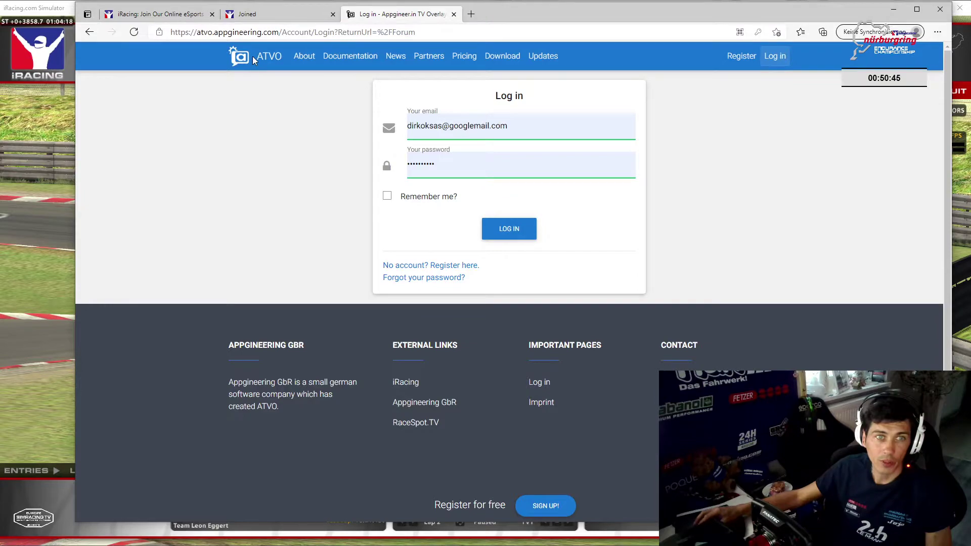
# - View the ATVO About page, then the home page, scrolling through it
pyautogui.click(278, 56)
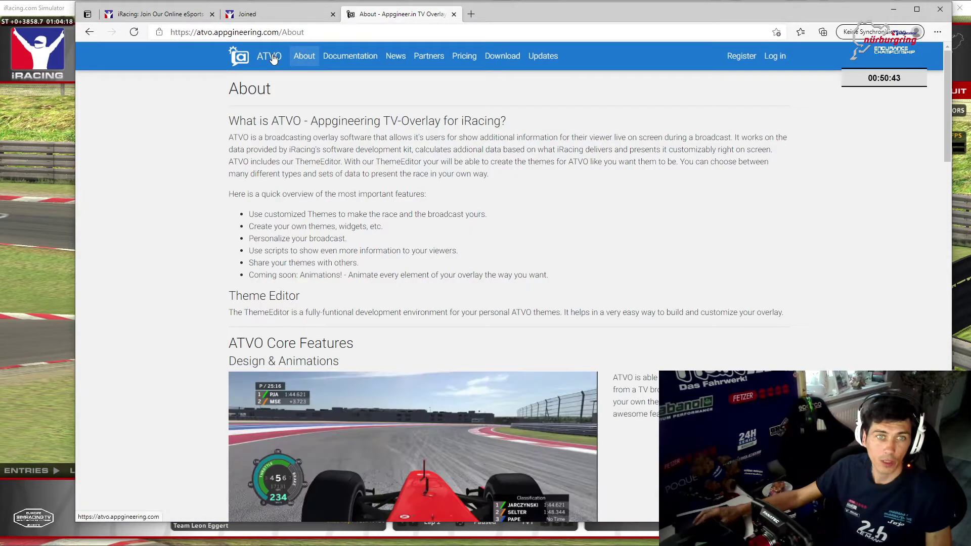
pyautogui.click(274, 58)
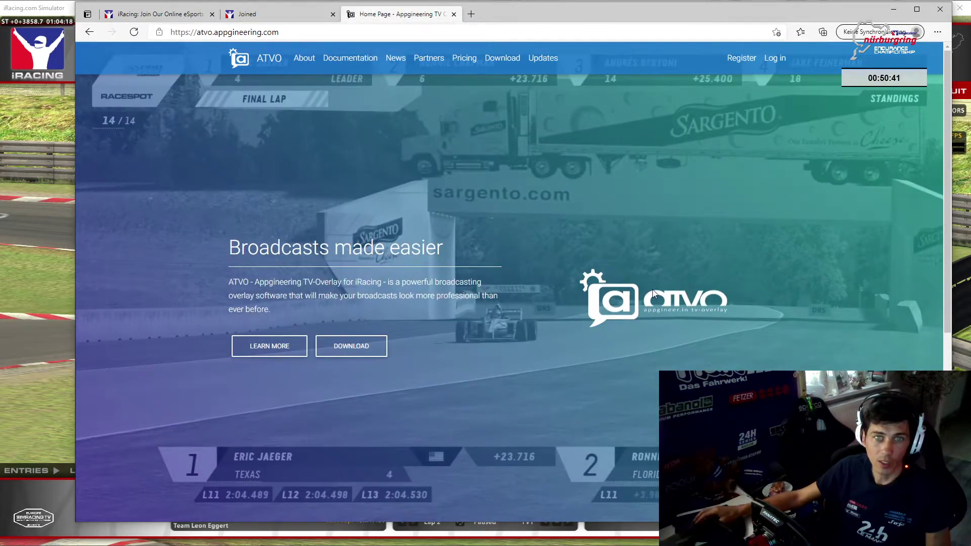
pyautogui.scroll(-5, 547, 164)
pyautogui.scroll(5, 547, 163)
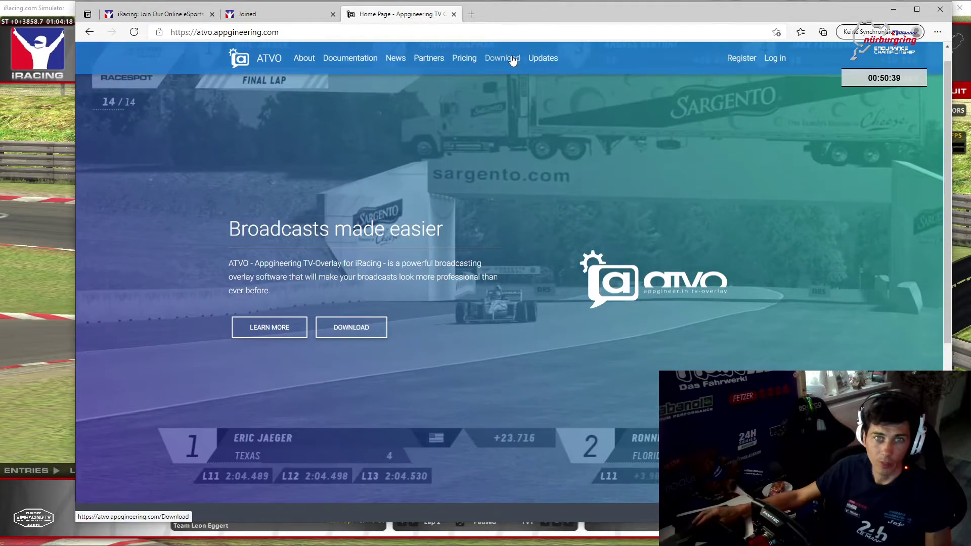
# - View the ATVO Pricing and Download pages, then minimize Edge
pyautogui.click(462, 60)
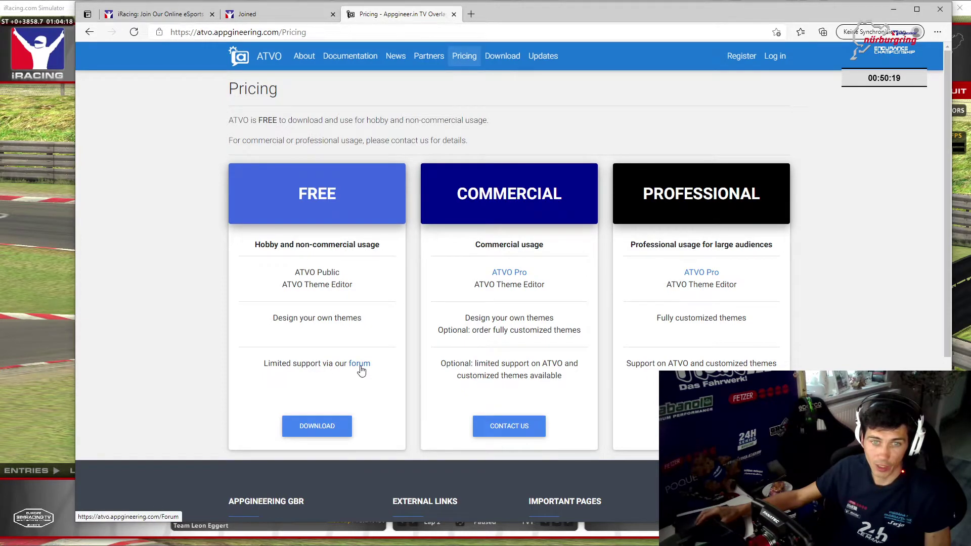
pyautogui.click(511, 59)
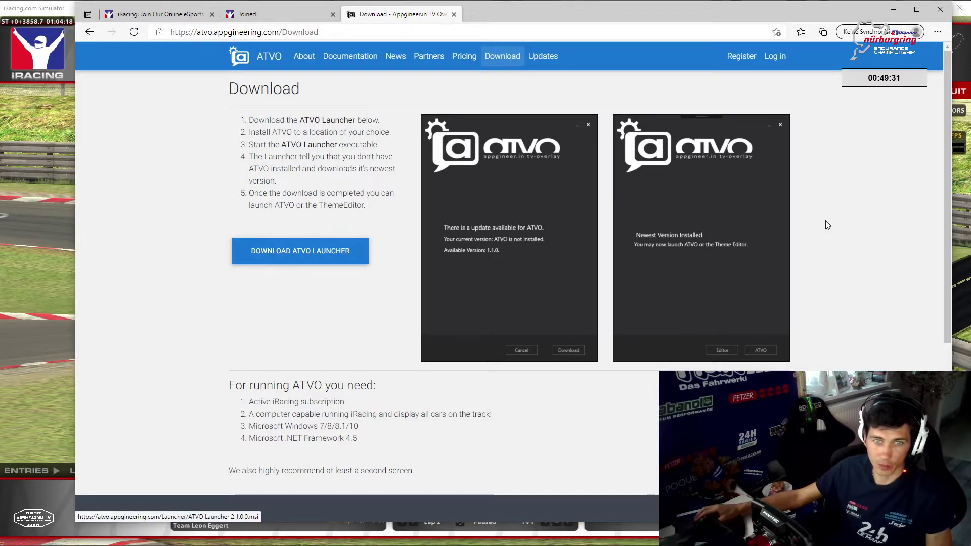
pyautogui.click(888, 11)
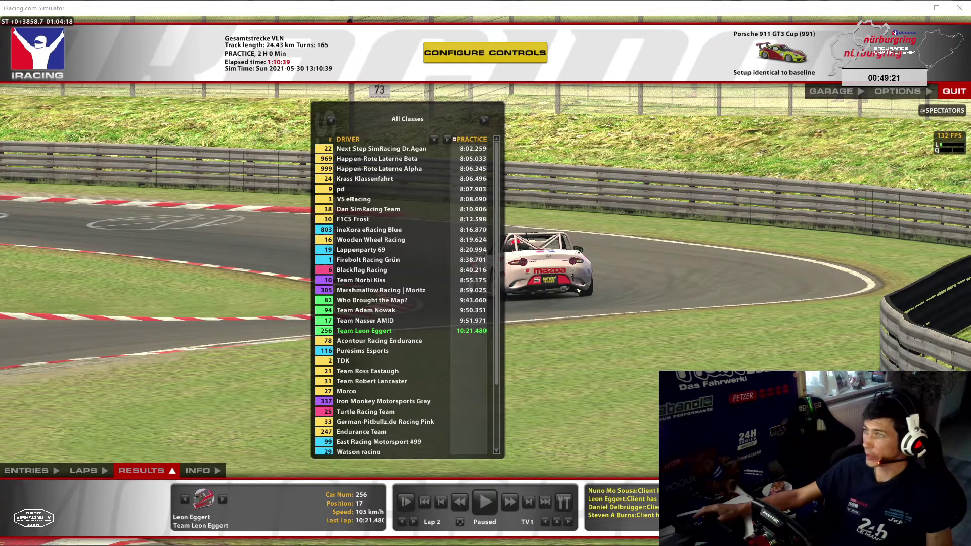
# - Minimize iRacing and place the TV-Overlay window below the top desktop icon row
pyautogui.click(913, 7)
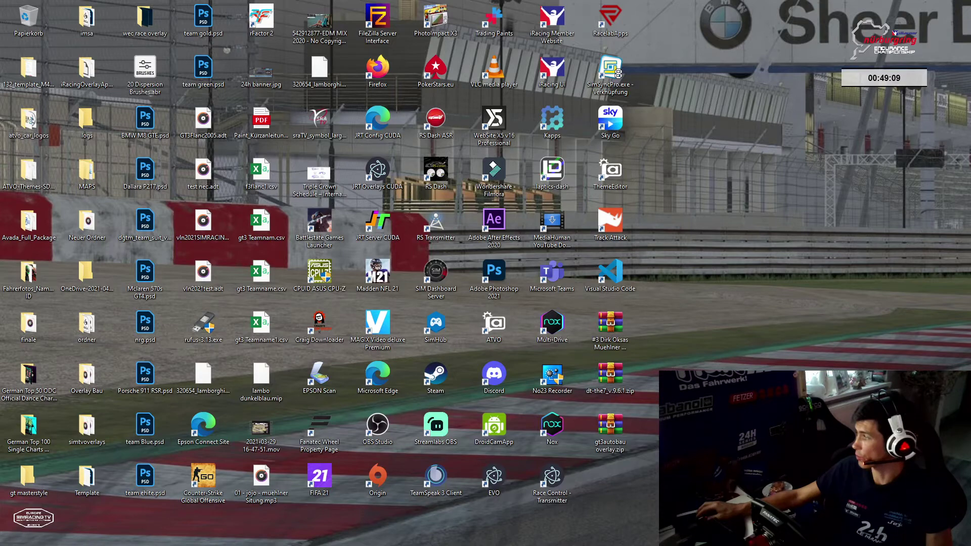
pyautogui.hotkey('alt', 'Tab')
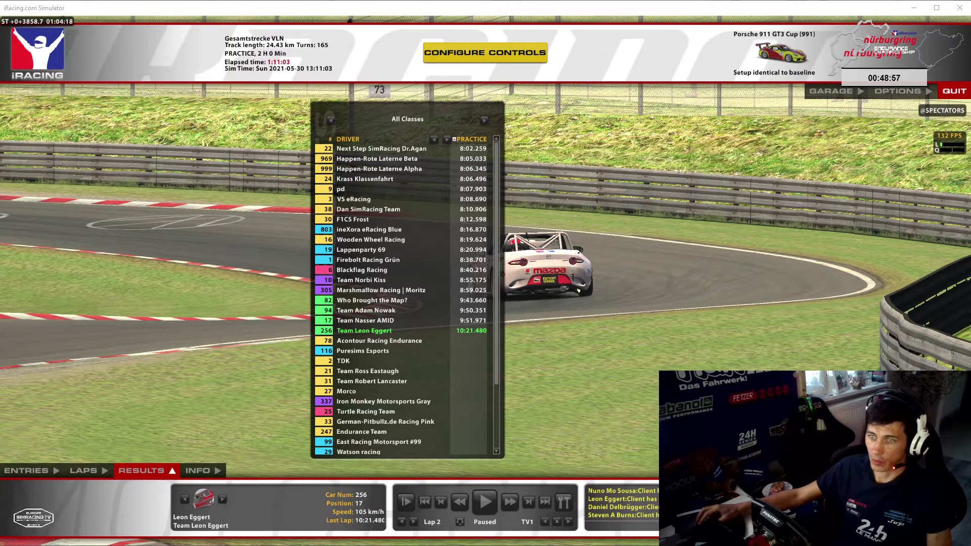
pyautogui.click(914, 8)
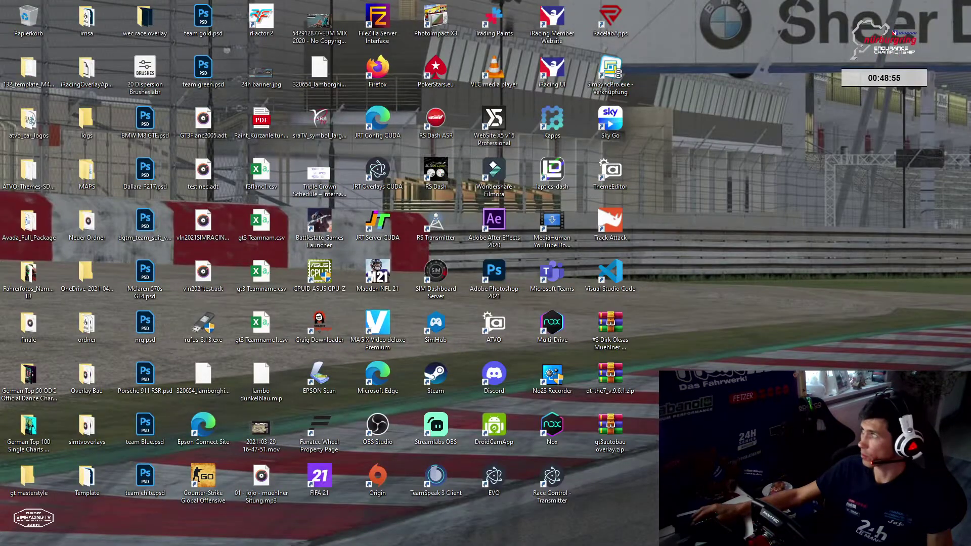
pyautogui.hotkey('alt', 'Tab')
pyautogui.moveTo(413, 14); pyautogui.dragTo(426, 48)
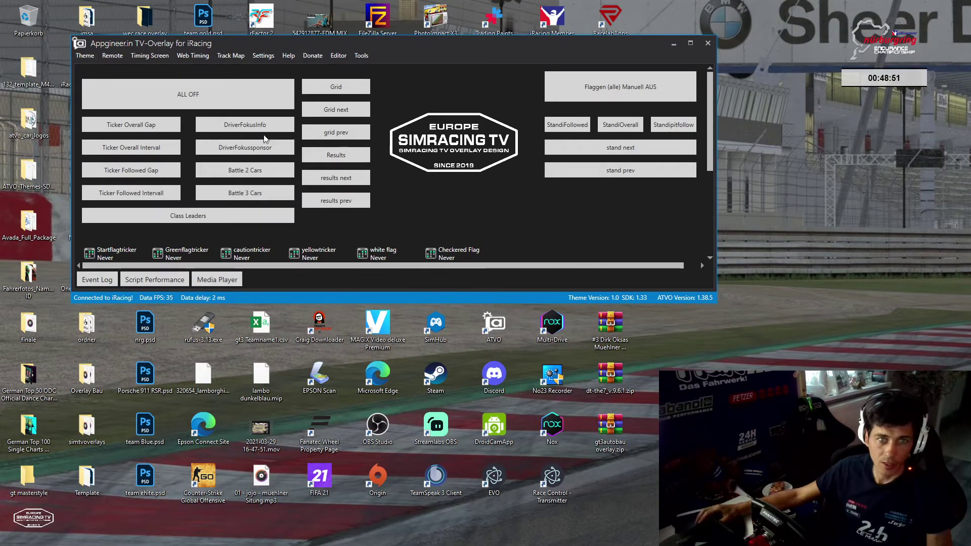
# - Load the vln2021test.adt theme file from the Desktop via Load Theme
pyautogui.click(86, 56)
pyautogui.click(87, 57)
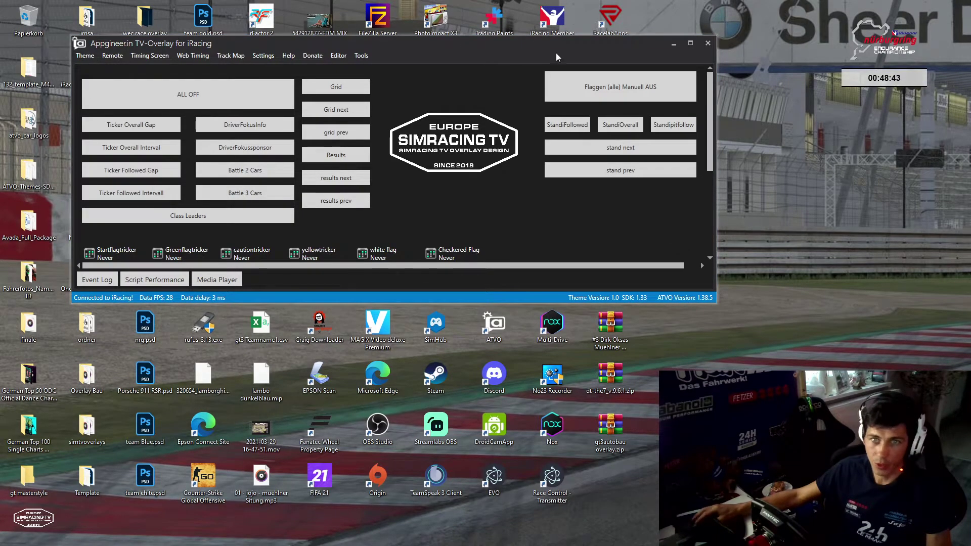
pyautogui.moveTo(554, 46); pyautogui.dragTo(770, 47)
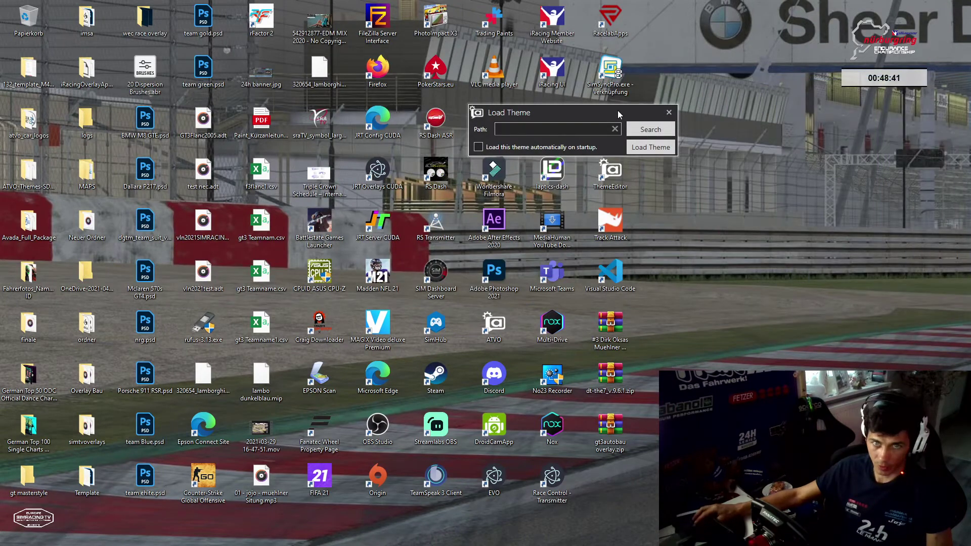
pyautogui.moveTo(637, 108); pyautogui.dragTo(508, 117)
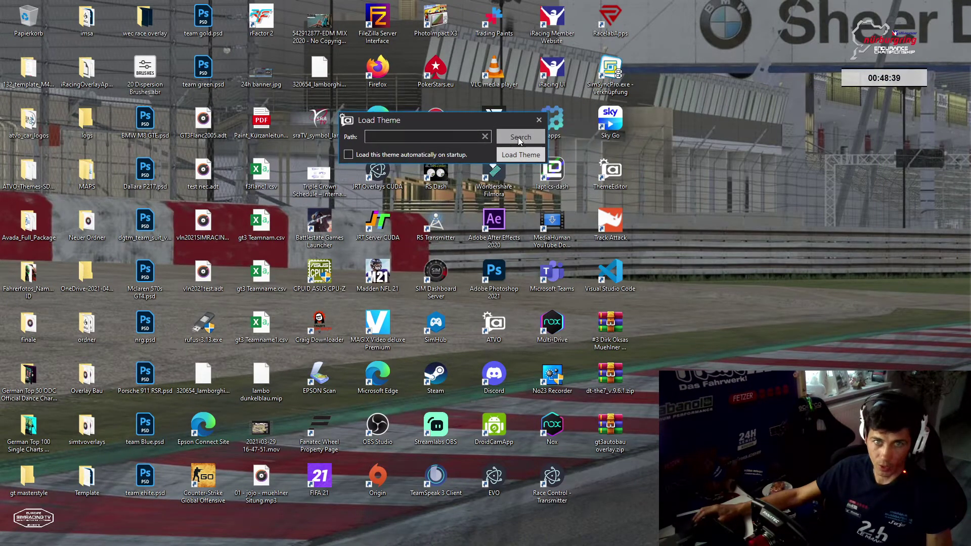
pyautogui.click(521, 137)
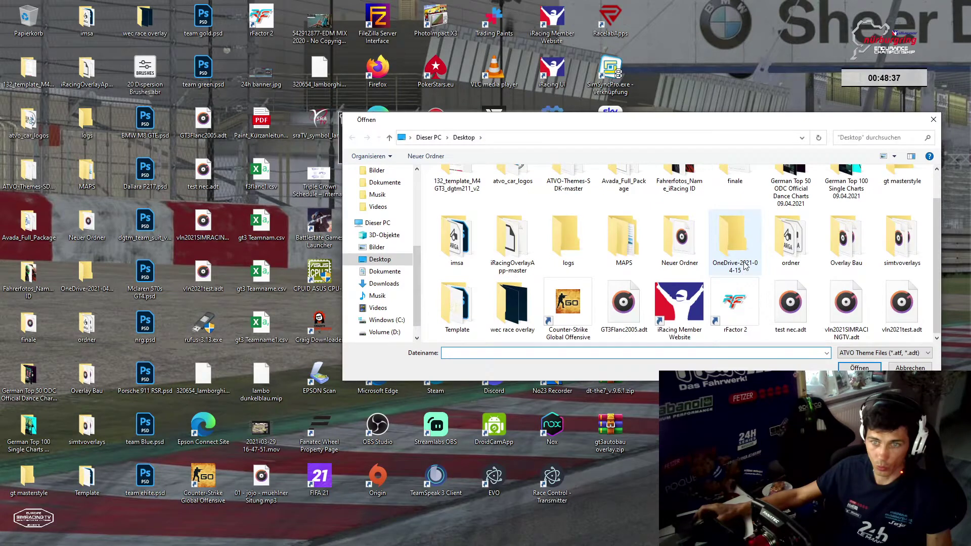
pyautogui.doubleClick(904, 304)
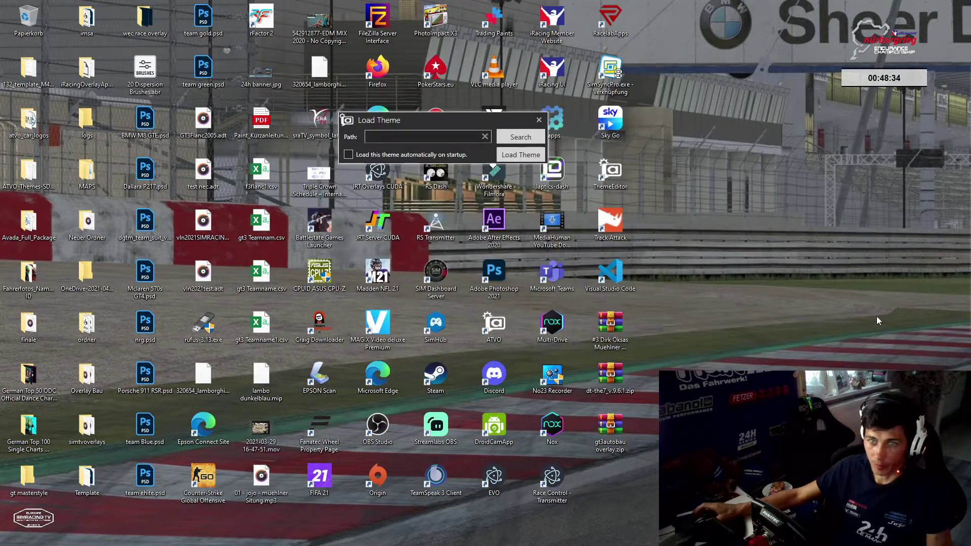
pyautogui.click(515, 158)
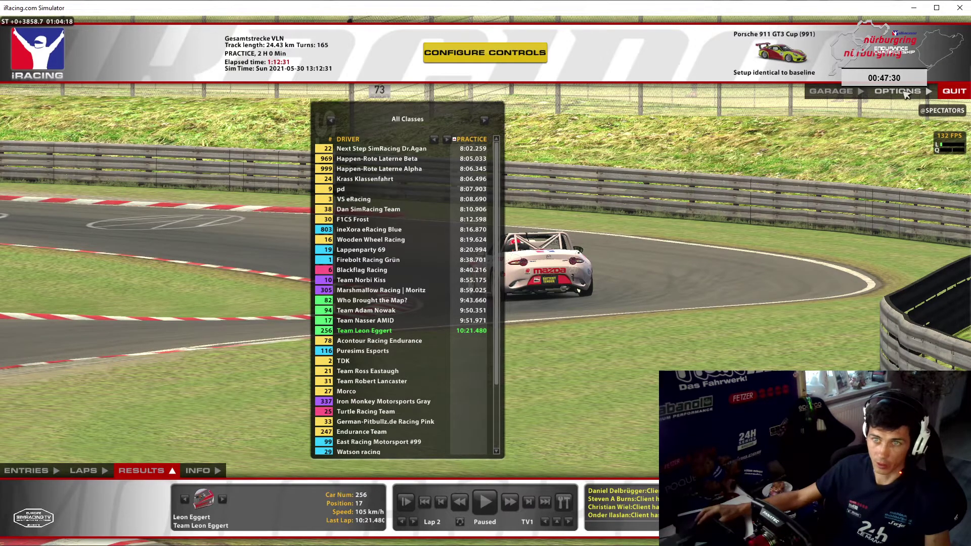
# - Leave Steering Setup, review the Graphics settings, and close iRacing Options
pyautogui.click(485, 52)
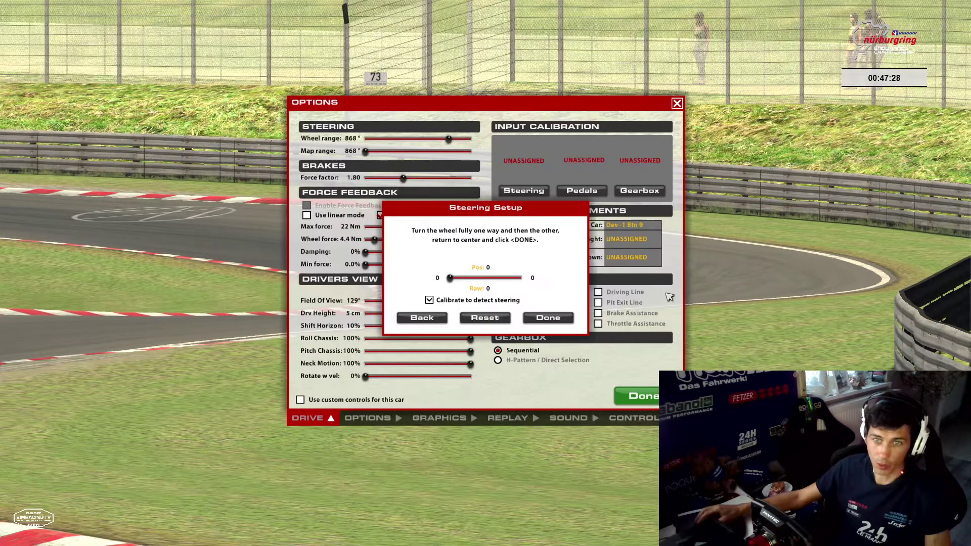
pyautogui.click(422, 318)
pyautogui.click(453, 287)
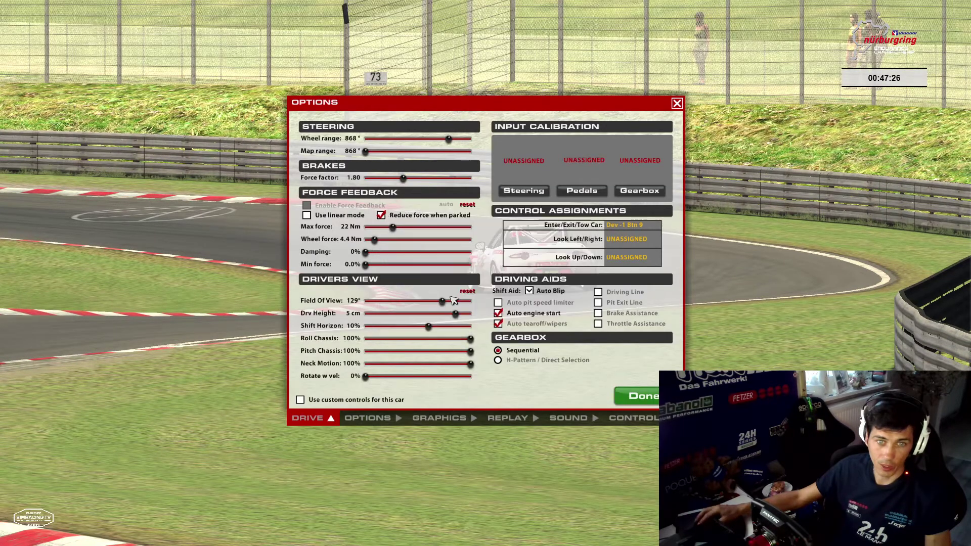
pyautogui.click(429, 423)
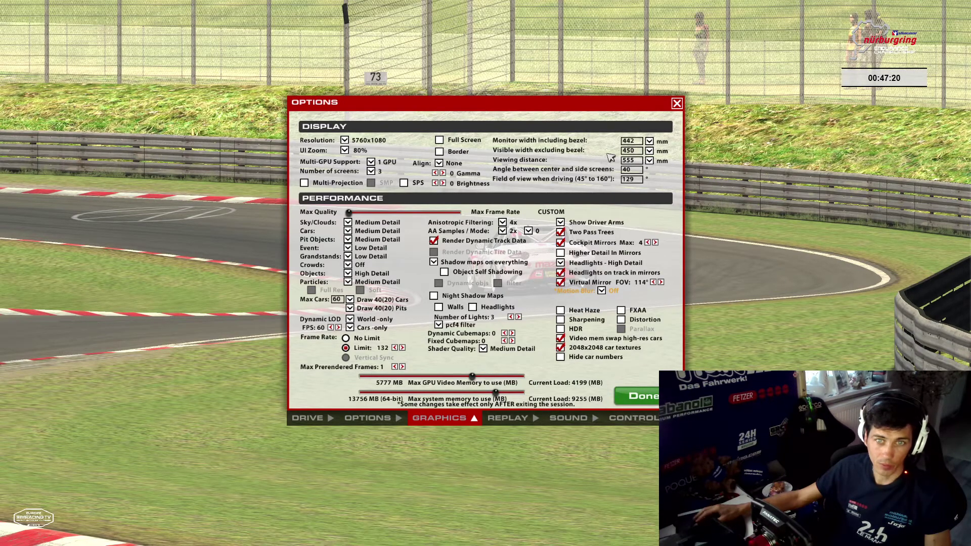
pyautogui.click(677, 104)
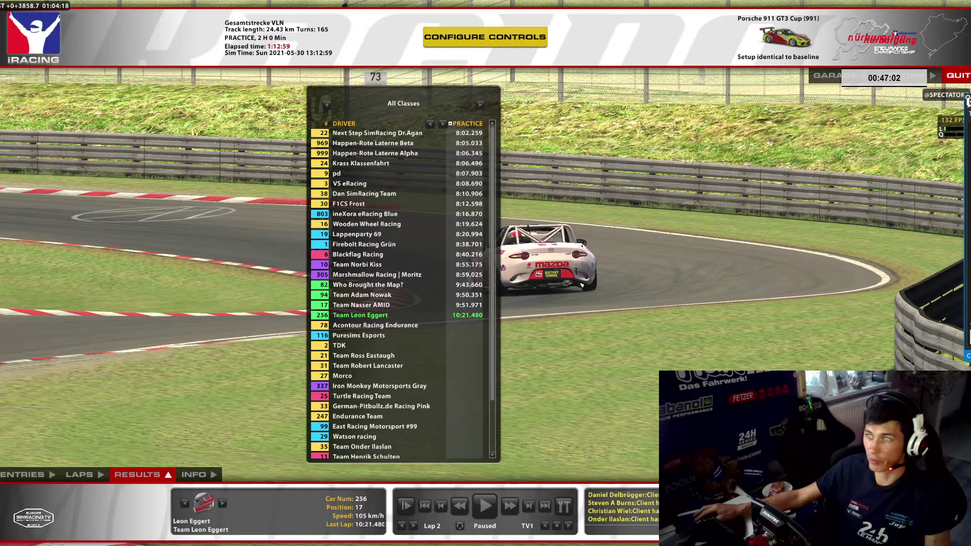
# - Arrange the Timing Screen beside a narrower ATVO overlay control window
pyautogui.hotkey('alt', 'Tab')
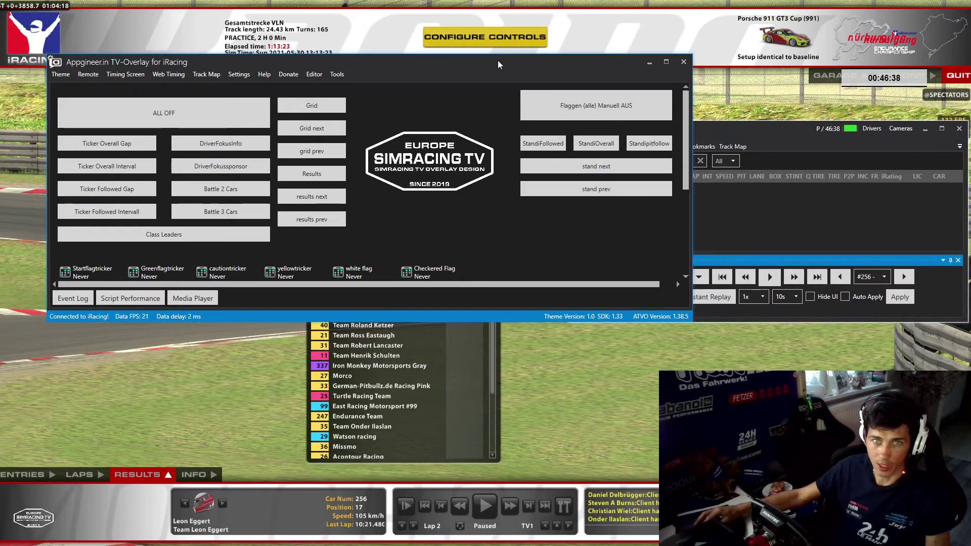
pyautogui.moveTo(502, 63); pyautogui.dragTo(433, 54)
pyautogui.moveTo(727, 133); pyautogui.dragTo(683, 293)
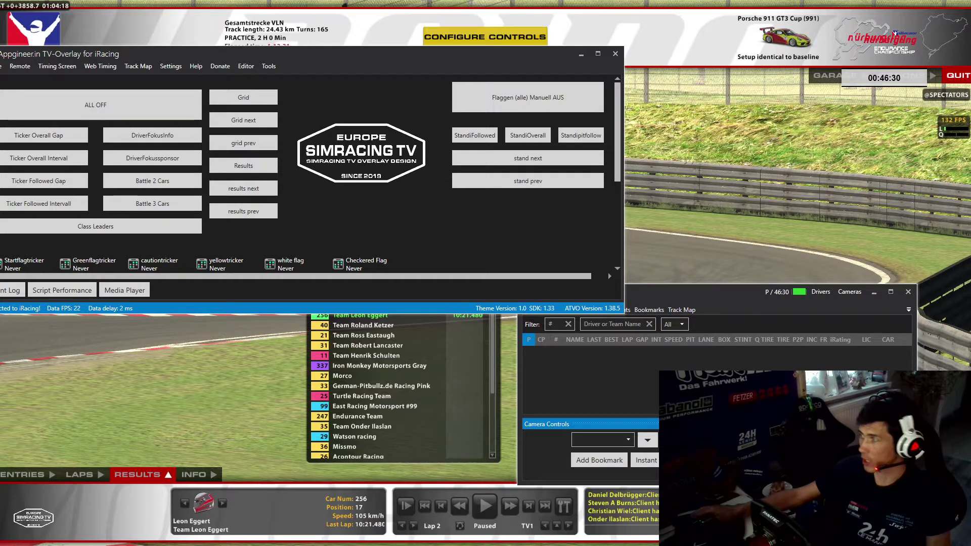
pyautogui.moveTo(690, 312); pyautogui.dragTo(746, 120)
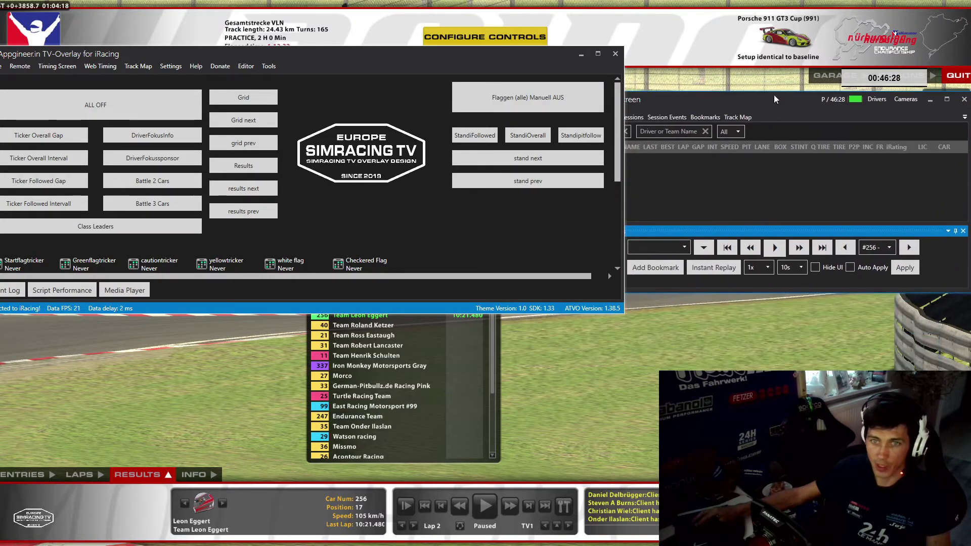
pyautogui.click(581, 56)
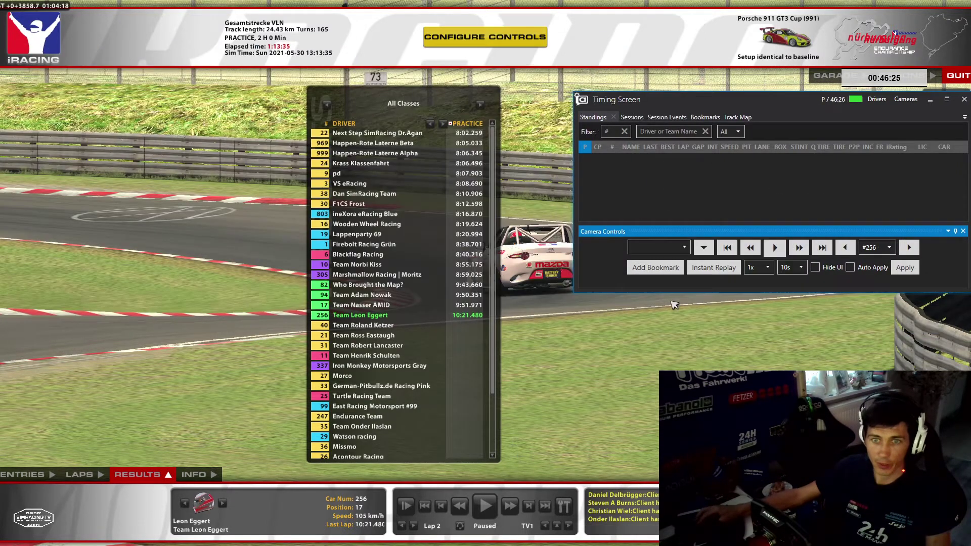
pyautogui.moveTo(675, 292); pyautogui.dragTo(647, 385)
pyautogui.moveTo(724, 100); pyautogui.dragTo(443, 62)
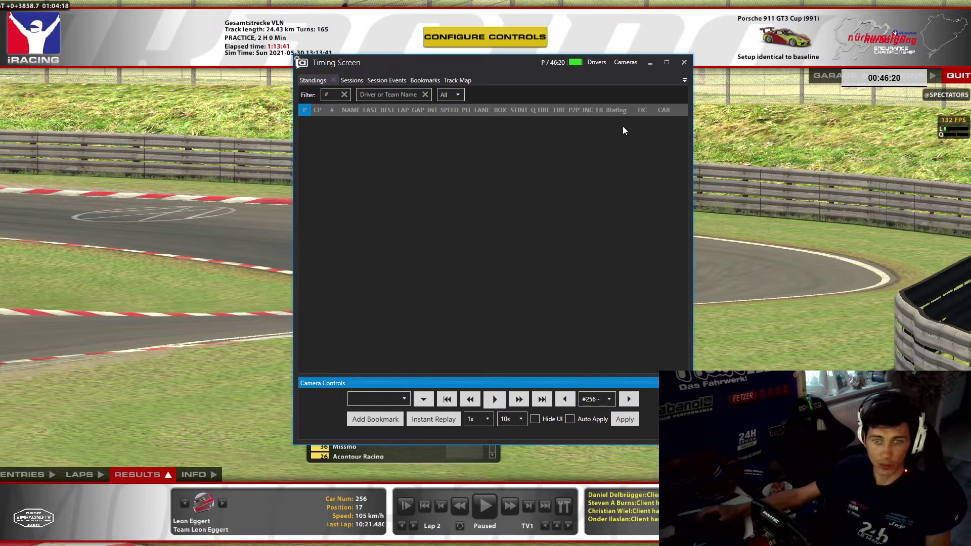
pyautogui.click(683, 63)
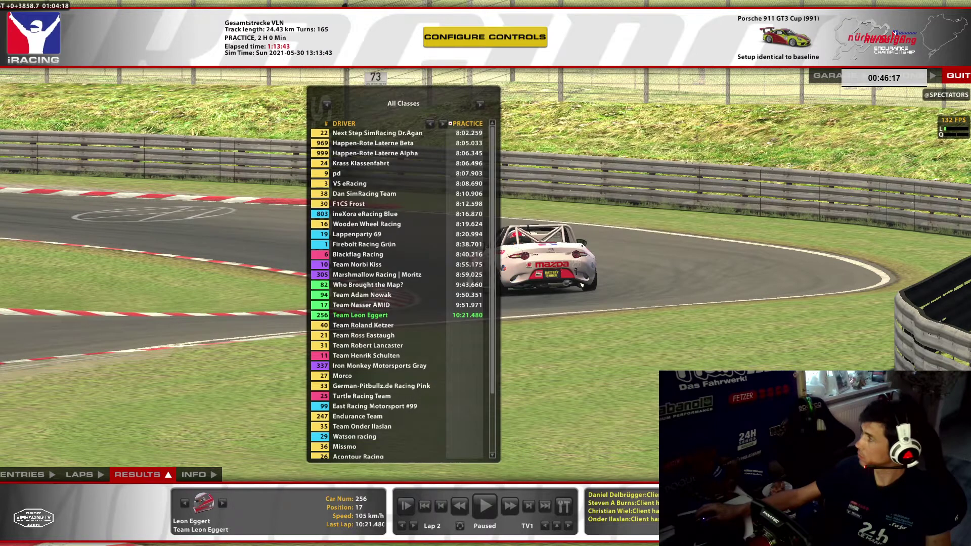
pyautogui.hotkey('alt', 'Tab')
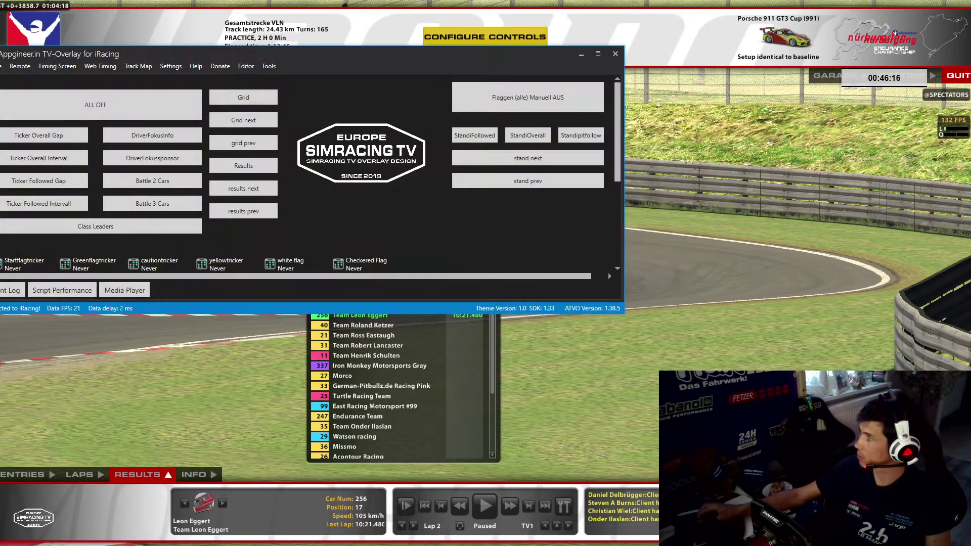
pyautogui.click(59, 66)
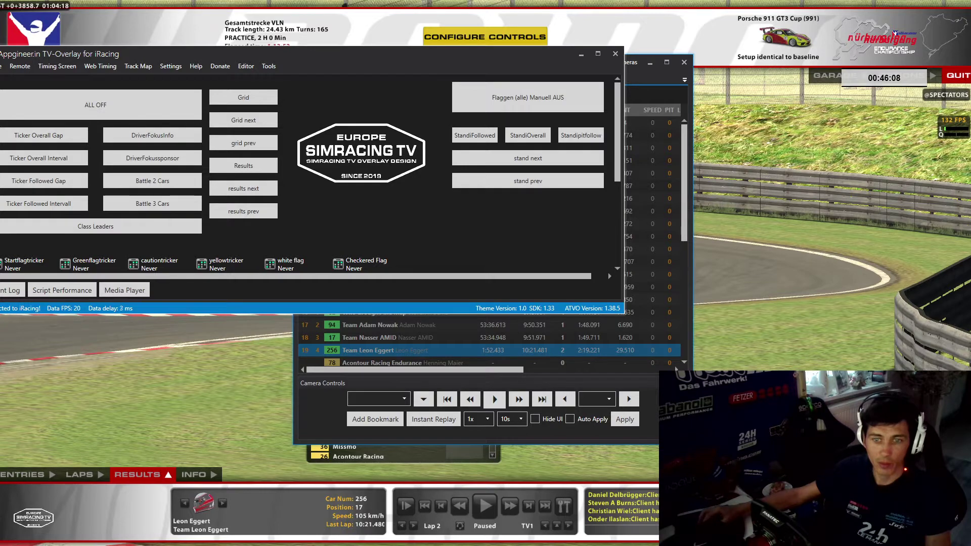
pyautogui.moveTo(623, 88); pyautogui.dragTo(615, 40)
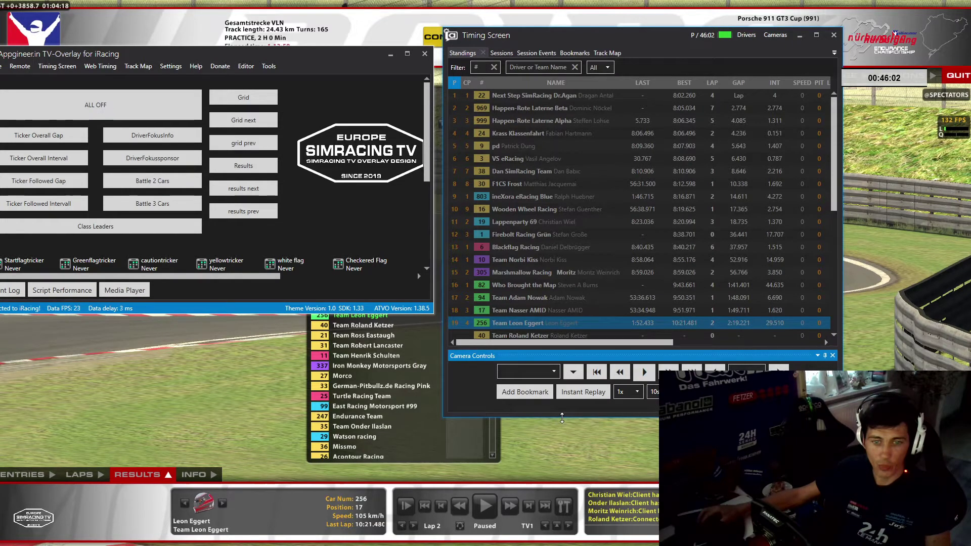
# - Make the sim camera follow the #16 Wooden Wheel Racing car live
pyautogui.moveTo(562, 417); pyautogui.dragTo(562, 455)
pyautogui.scroll(-5, 544, 271)
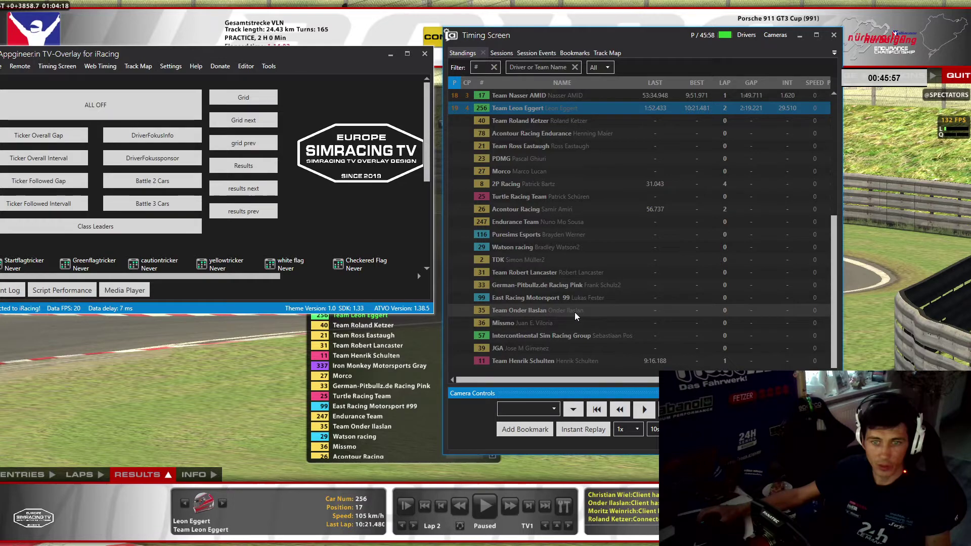
pyautogui.scroll(5, 574, 311)
pyautogui.click(563, 208)
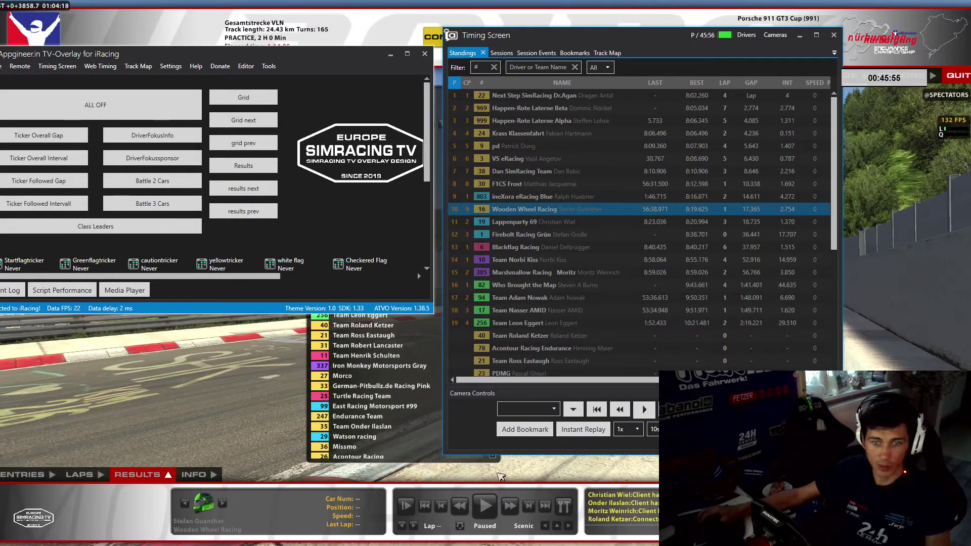
pyautogui.click(529, 507)
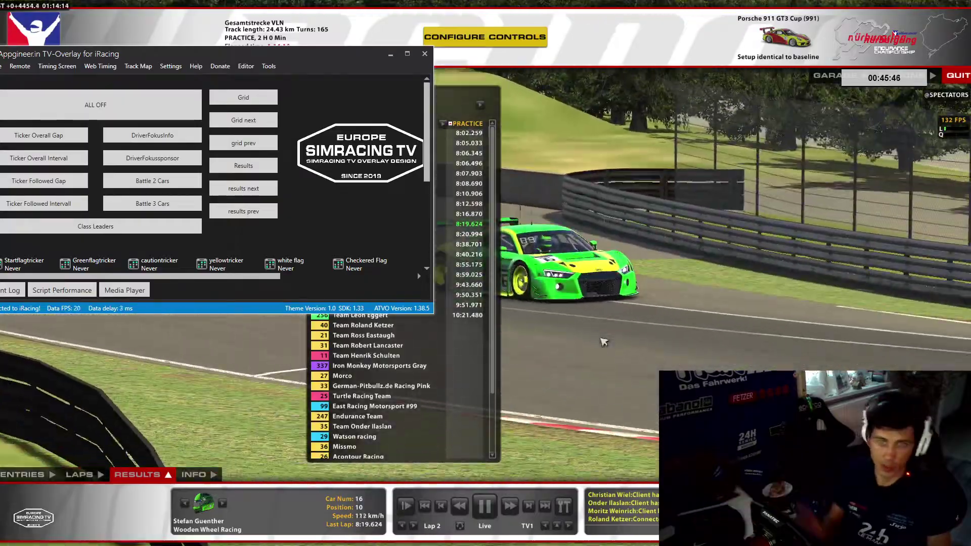
# - Toggle the iRacing UI with Space to watch car #16, then return to the Timing Screen
pyautogui.press('space')
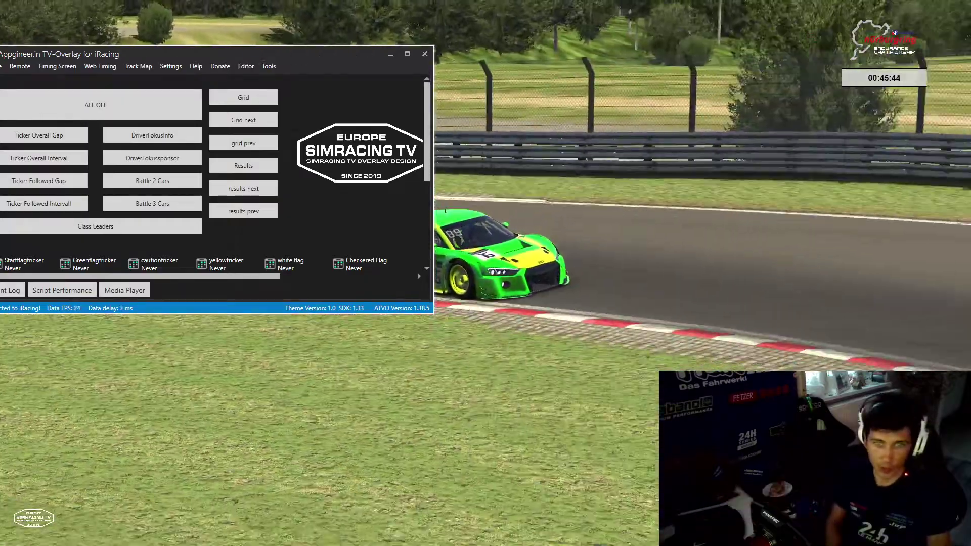
pyautogui.moveTo(603, 342)
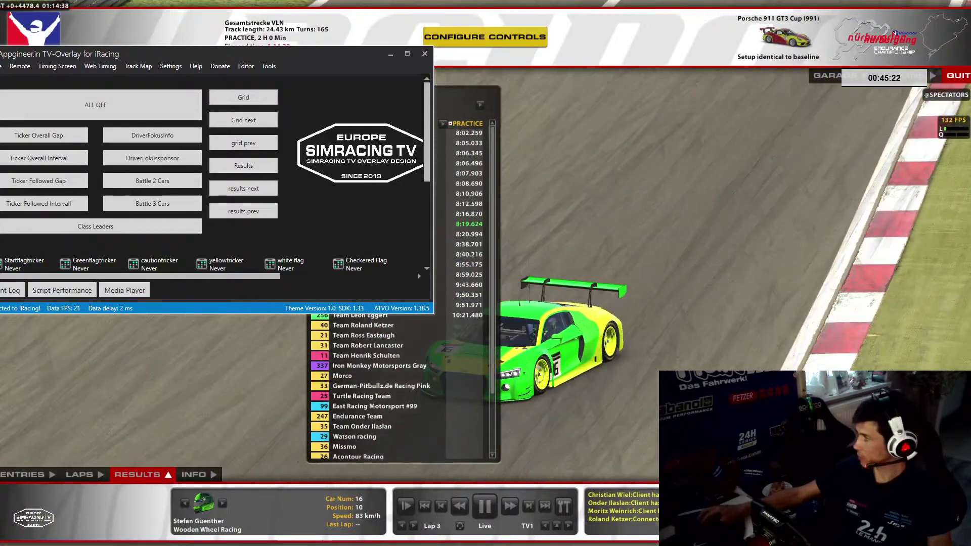
pyautogui.hotkey('alt', 'Tab')
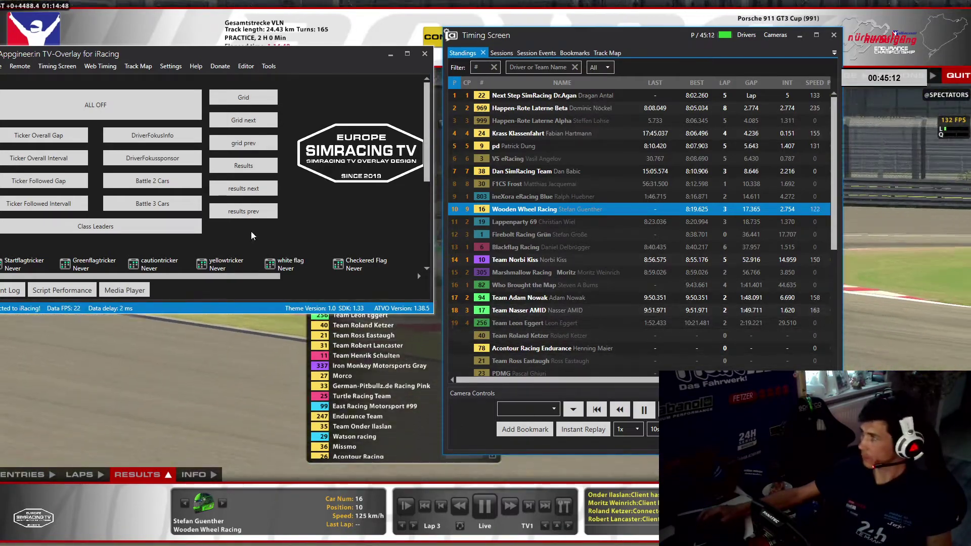
# - Minimize the overlay window, move the Timing Screen top-left, and enable Hide UI
pyautogui.click(389, 54)
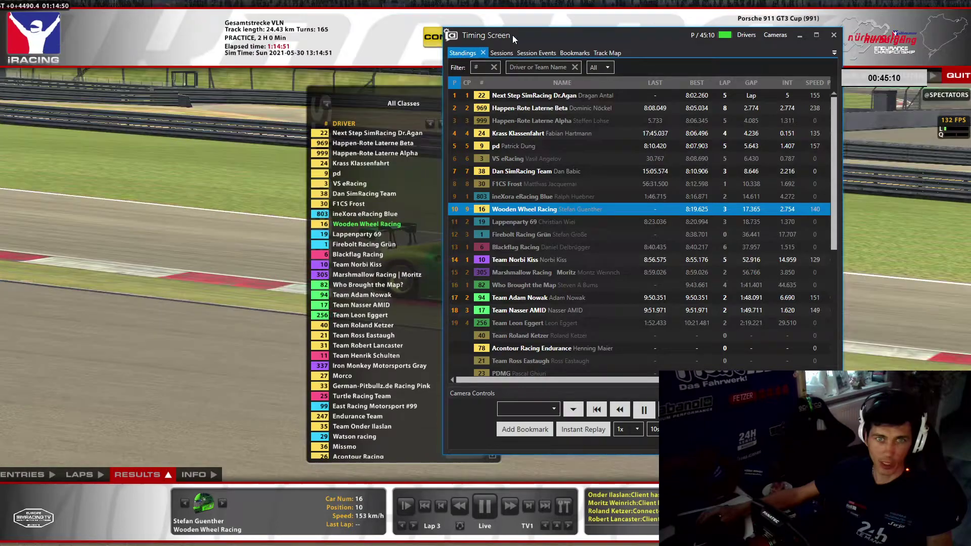
pyautogui.moveTo(549, 37); pyautogui.dragTo(143, 30)
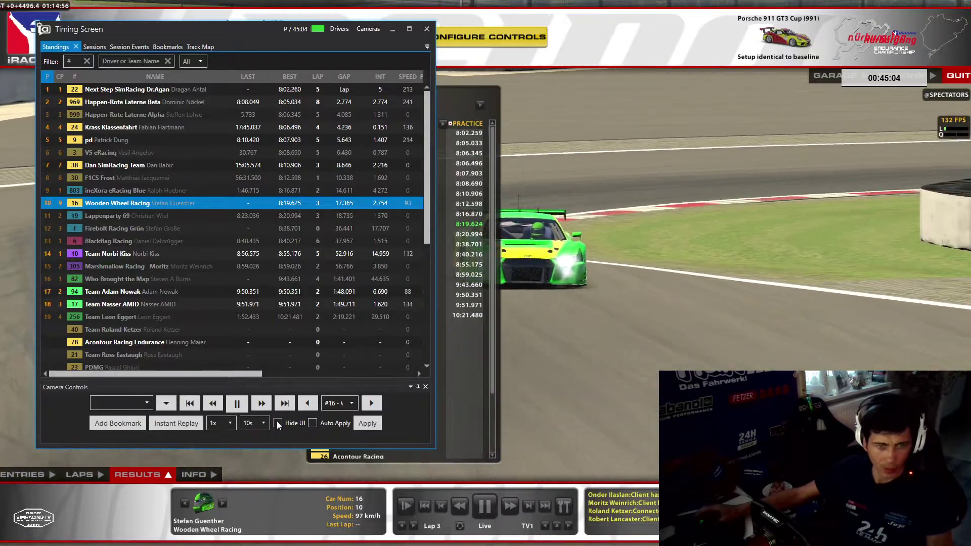
pyautogui.click(277, 422)
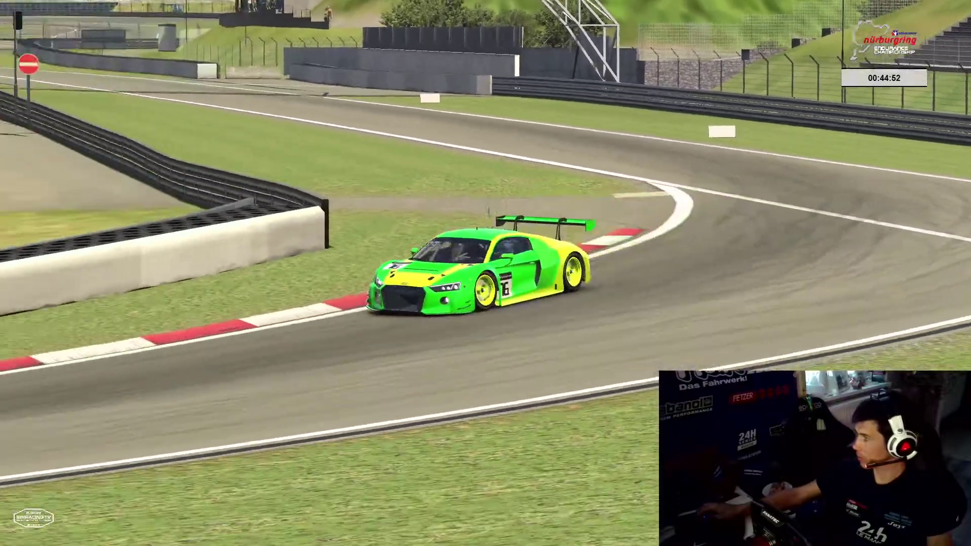
pyautogui.hotkey('alt', 'Tab')
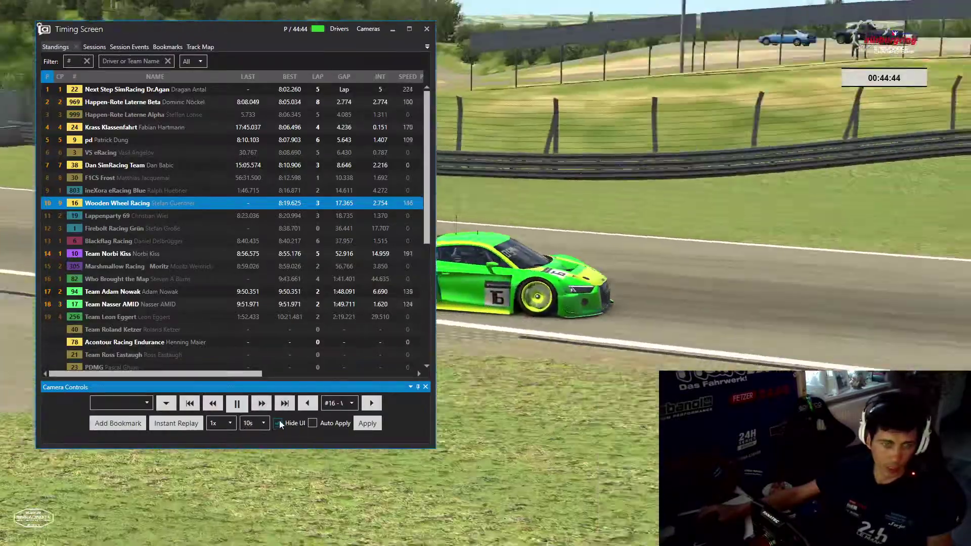
# - Toggle Hide UI off and on, then change the replay length to 60s and finally 30s
pyautogui.click(279, 423)
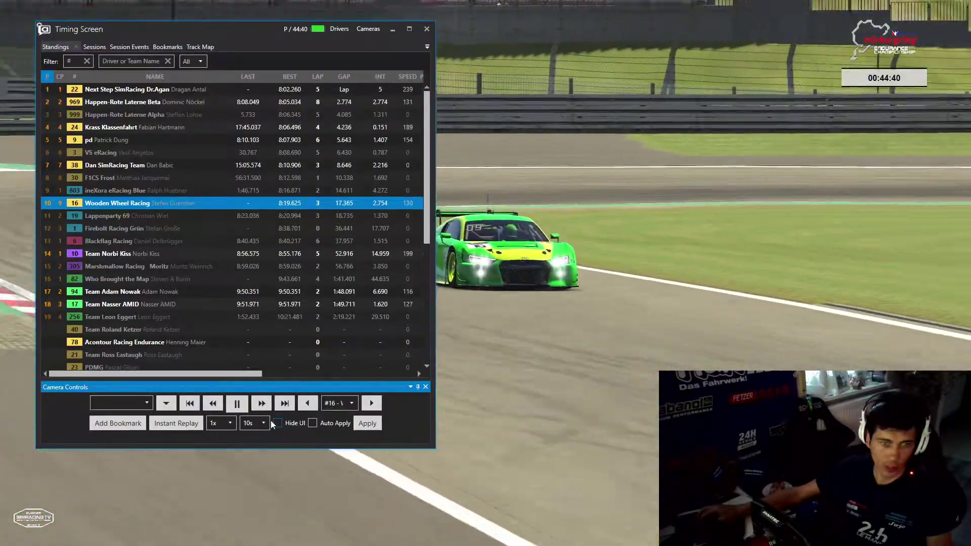
pyautogui.click(275, 423)
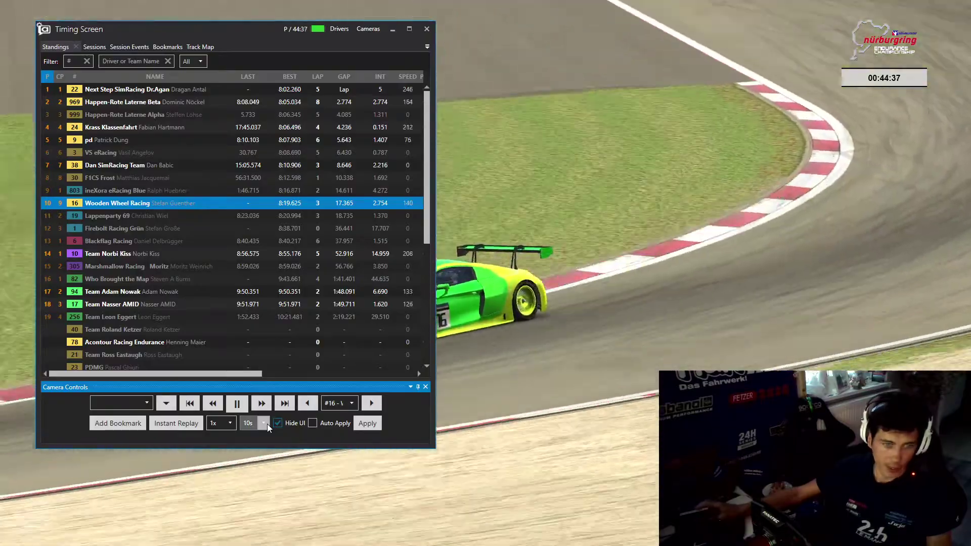
pyautogui.click(267, 423)
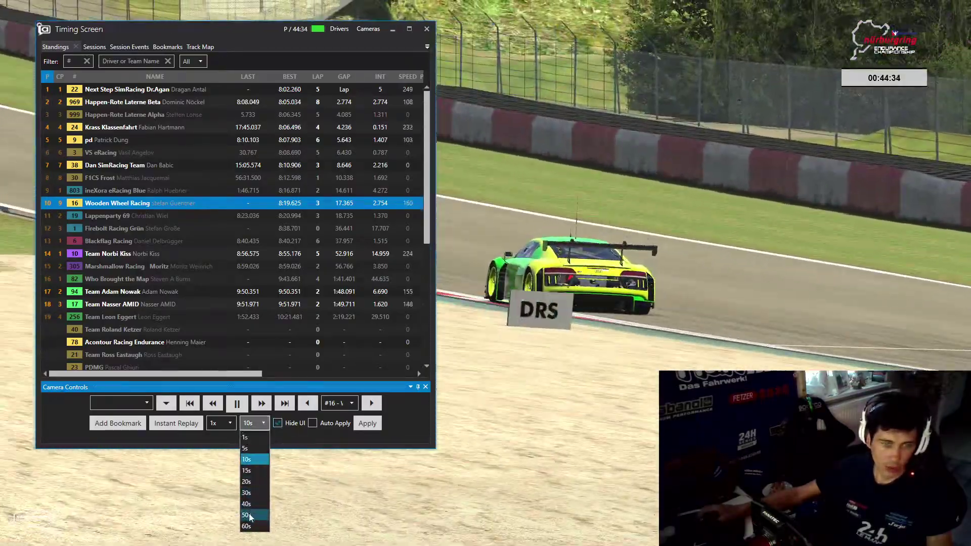
pyautogui.click(247, 526)
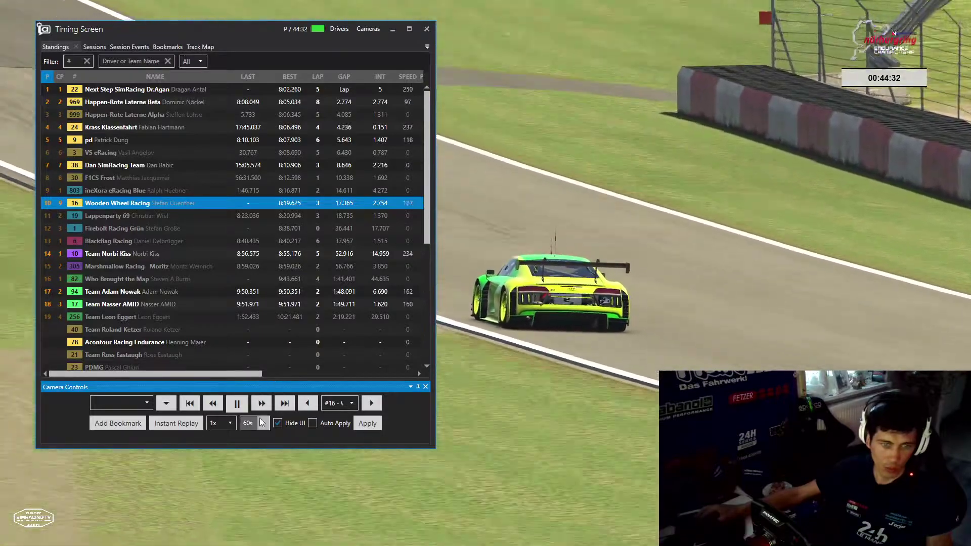
pyautogui.click(259, 422)
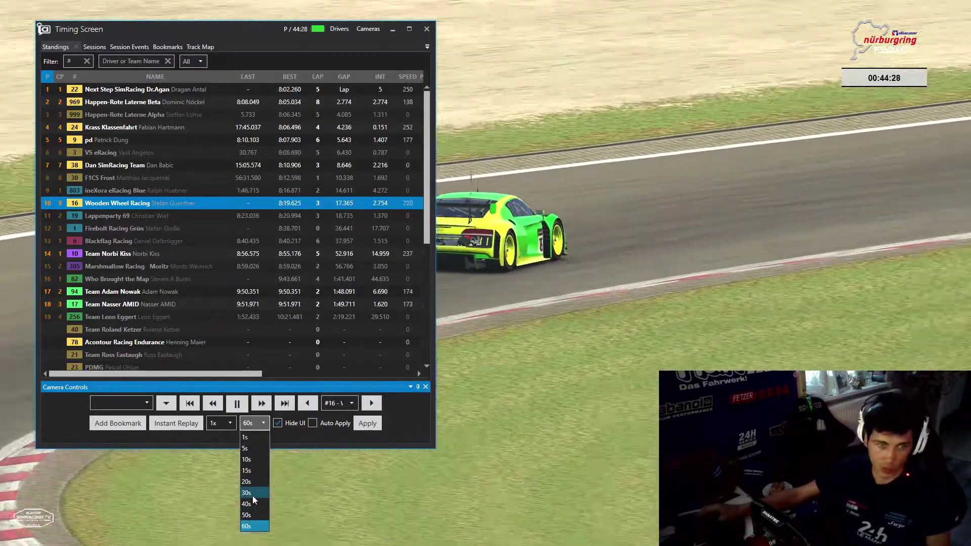
pyautogui.click(253, 494)
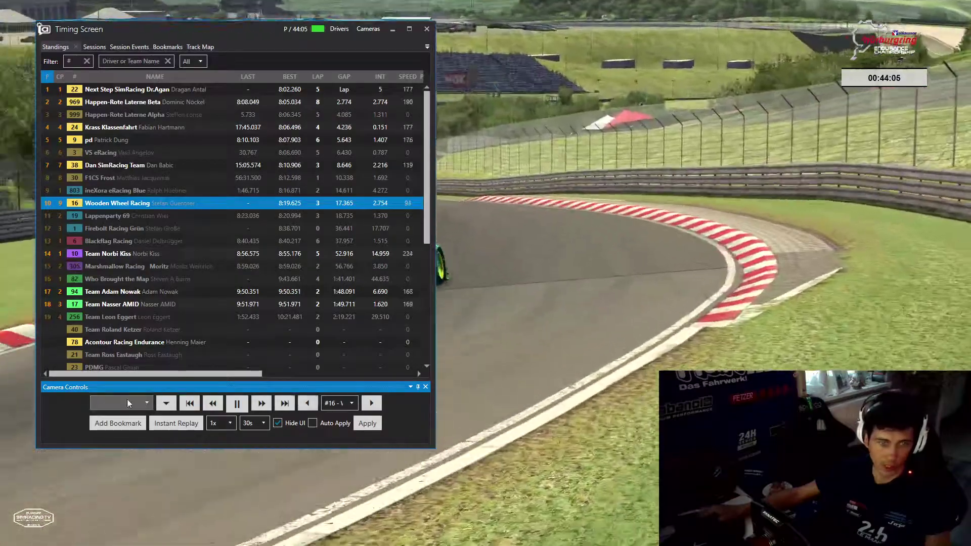
# - Apply the Gyro camera to the replay, then enable Auto Apply
pyautogui.click(128, 403)
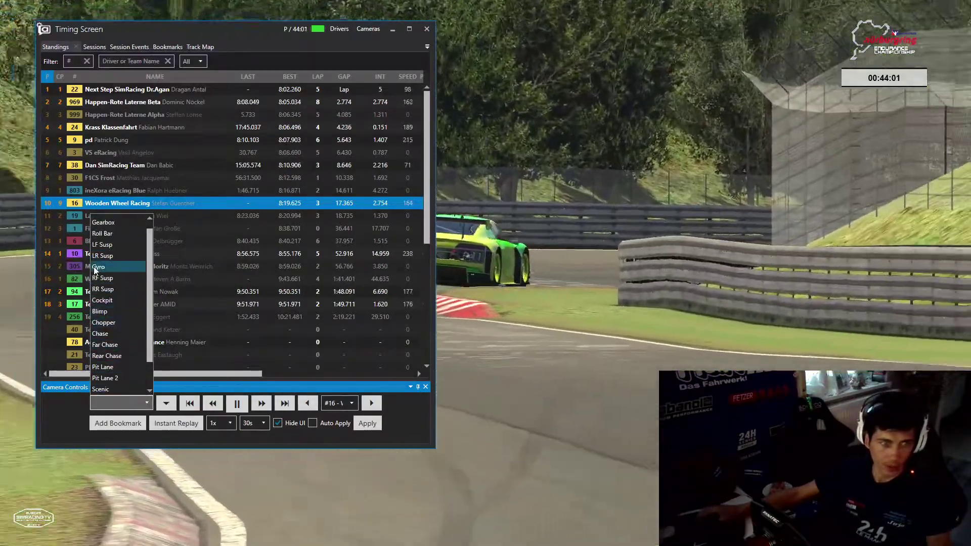
pyautogui.click(94, 267)
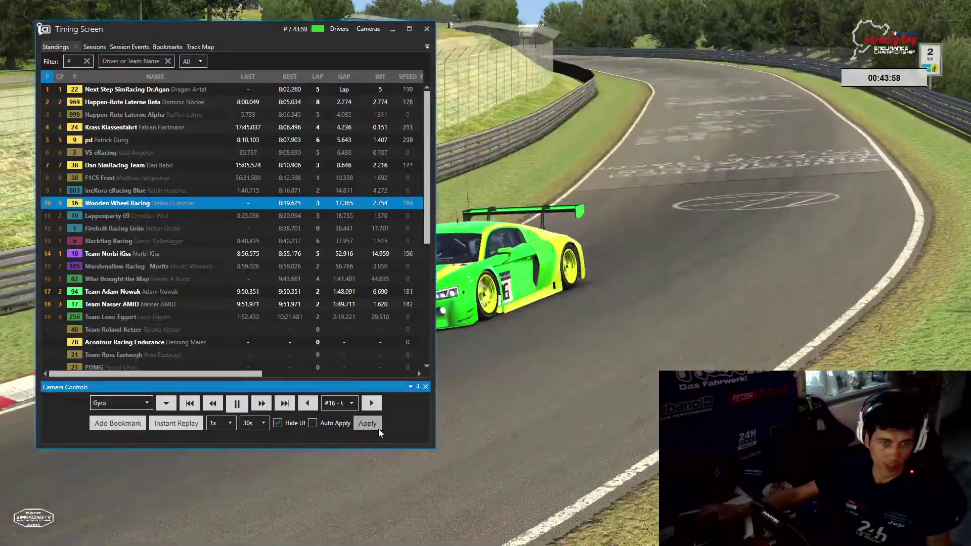
pyautogui.click(368, 424)
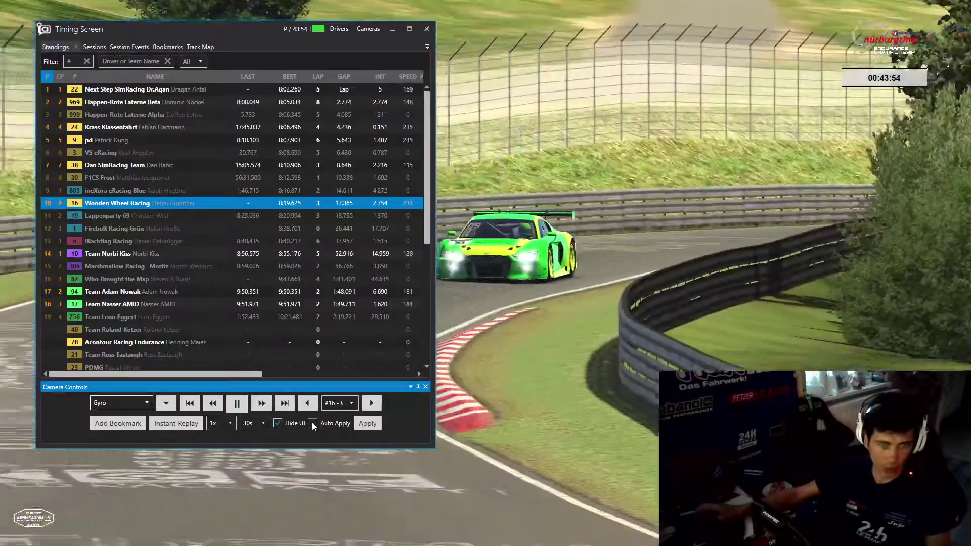
pyautogui.click(312, 422)
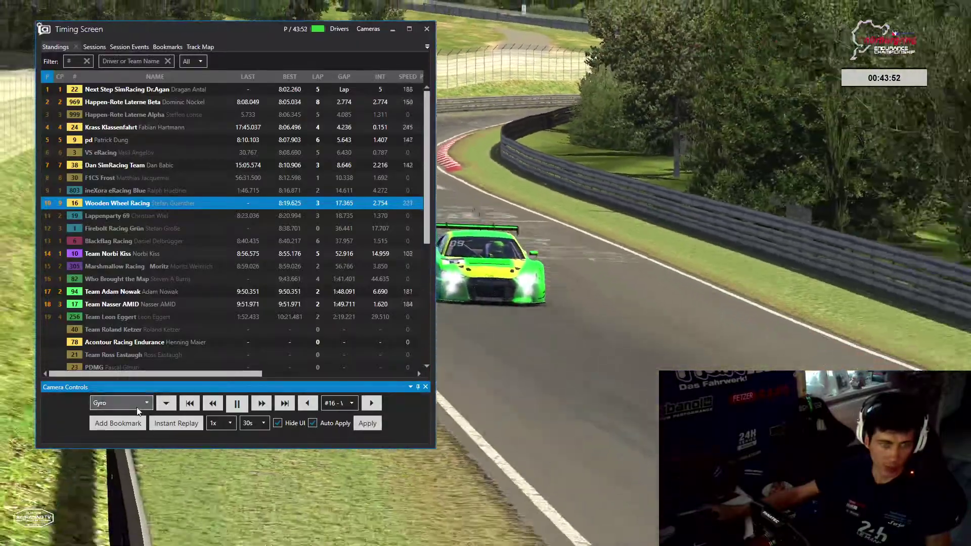
# - Cycle the replay camera through TV1, Cockpit and Gyro, ending on Far Chase
pyautogui.click(137, 407)
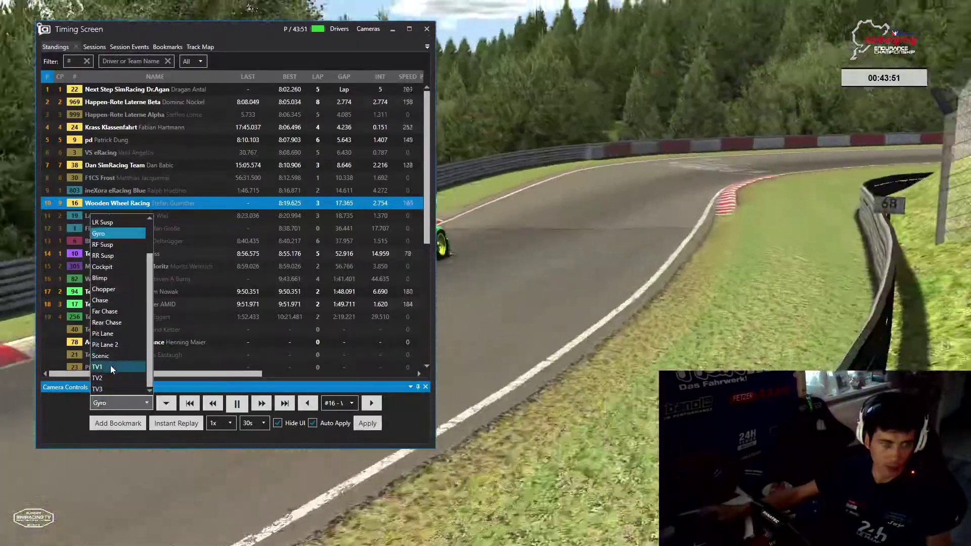
pyautogui.click(110, 365)
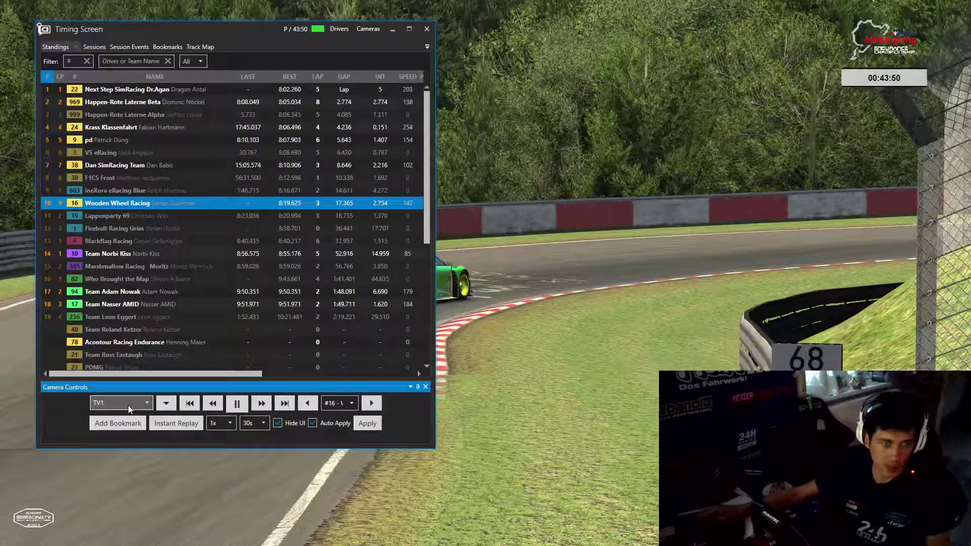
pyautogui.click(129, 403)
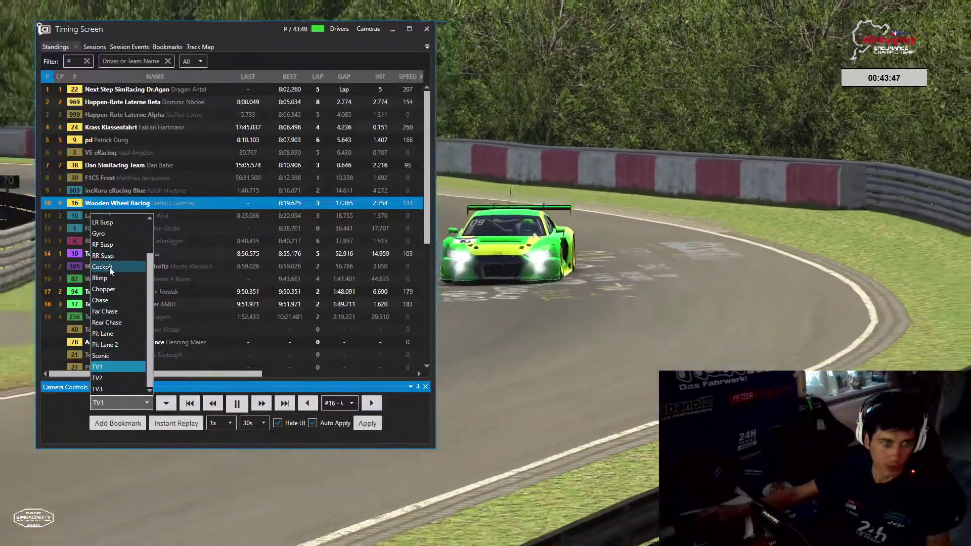
pyautogui.click(109, 267)
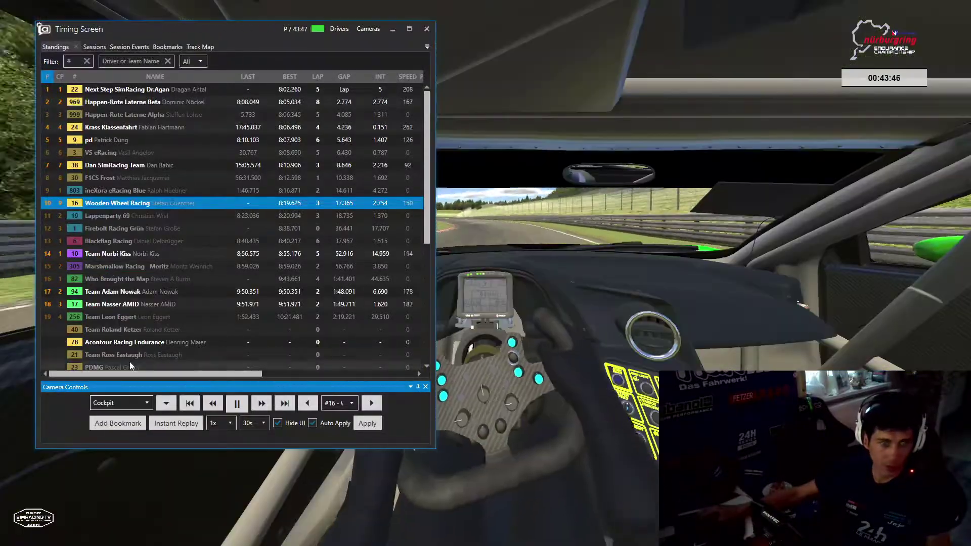
pyautogui.click(117, 402)
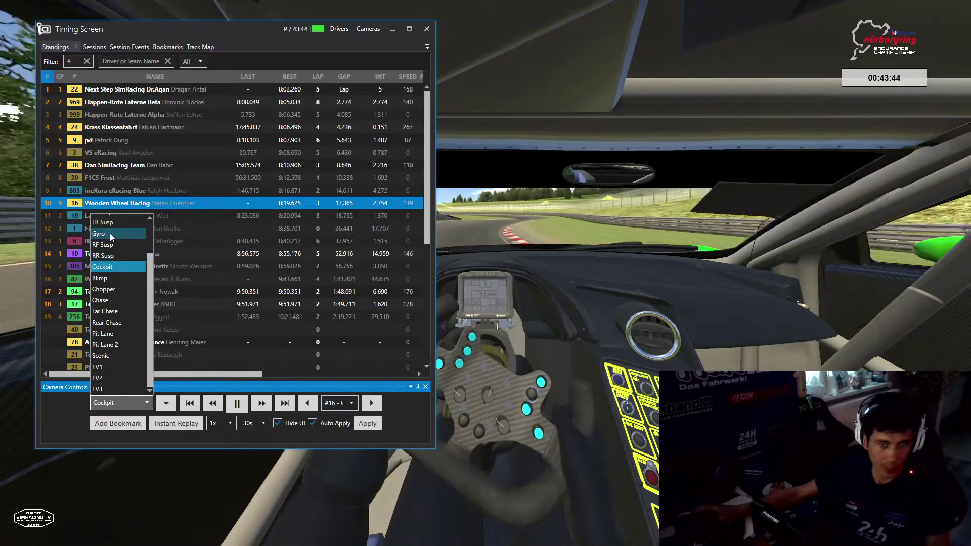
pyautogui.click(110, 233)
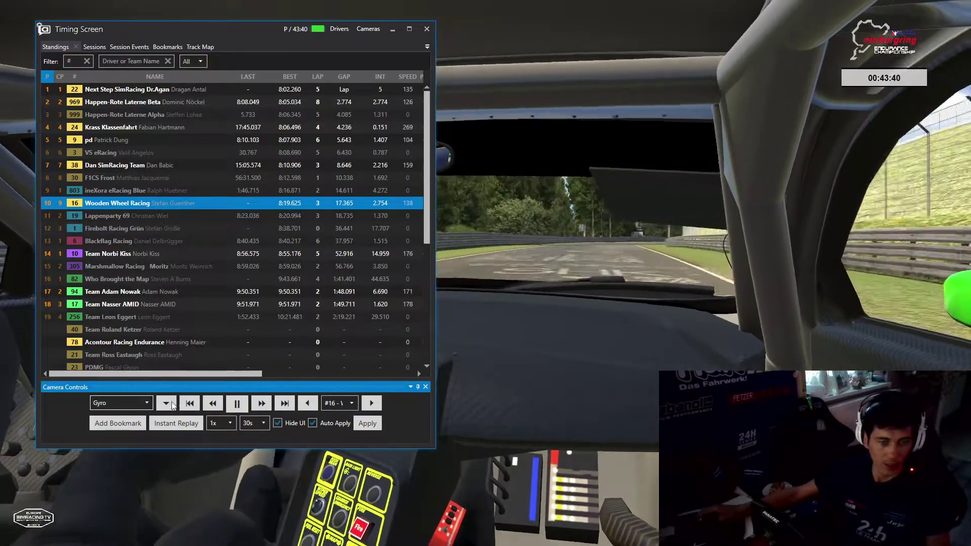
pyautogui.click(121, 402)
pyautogui.click(110, 311)
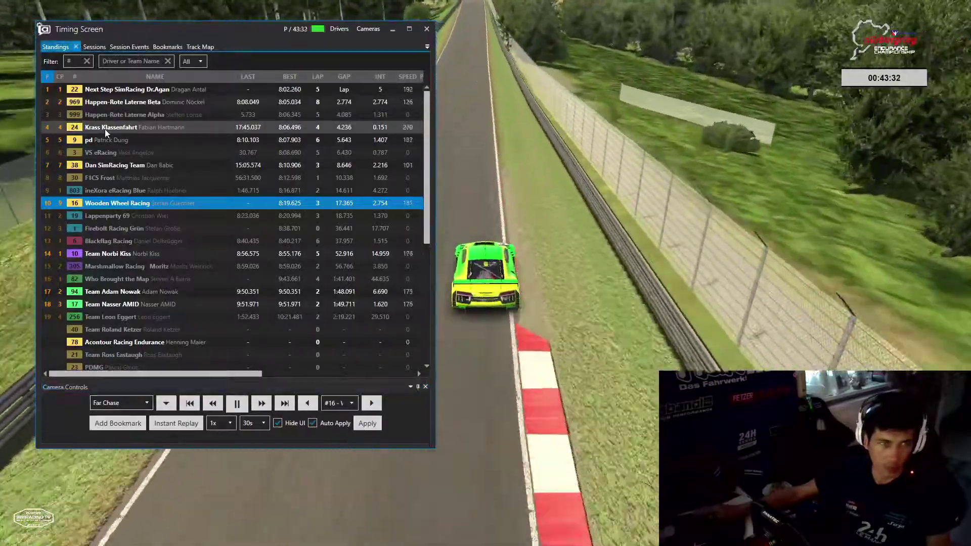
# - Follow cars #24, #969, #22 and then #16 from the Timing Screen standings
pyautogui.click(105, 129)
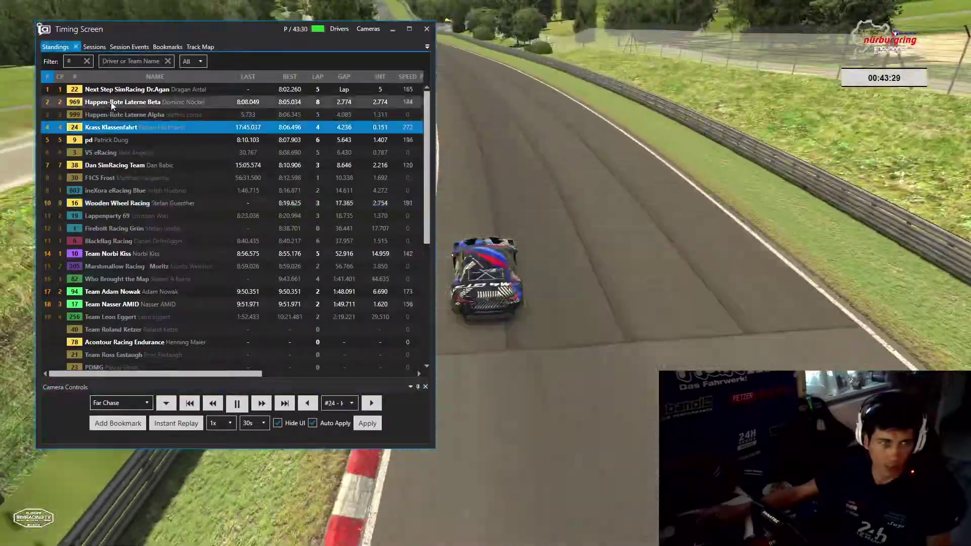
pyautogui.click(112, 104)
pyautogui.click(116, 91)
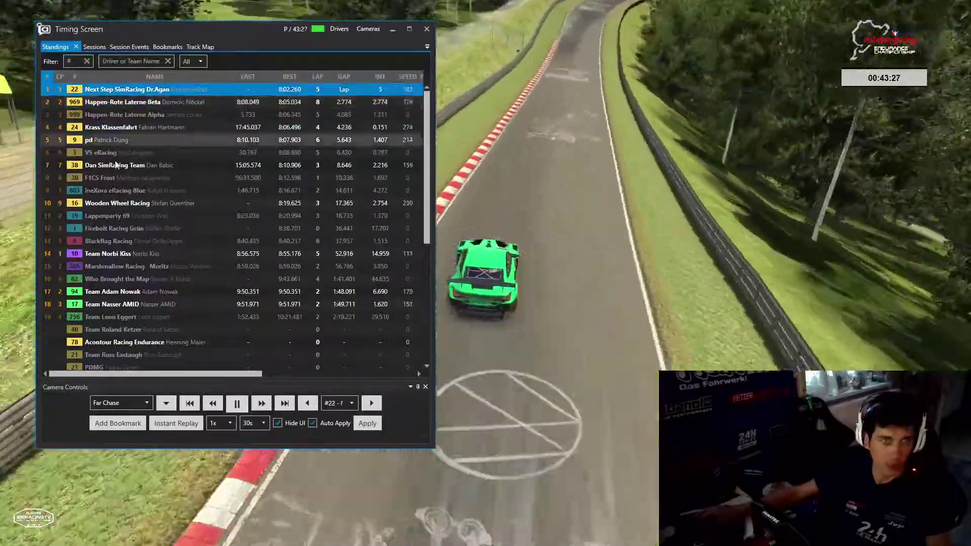
pyautogui.click(106, 203)
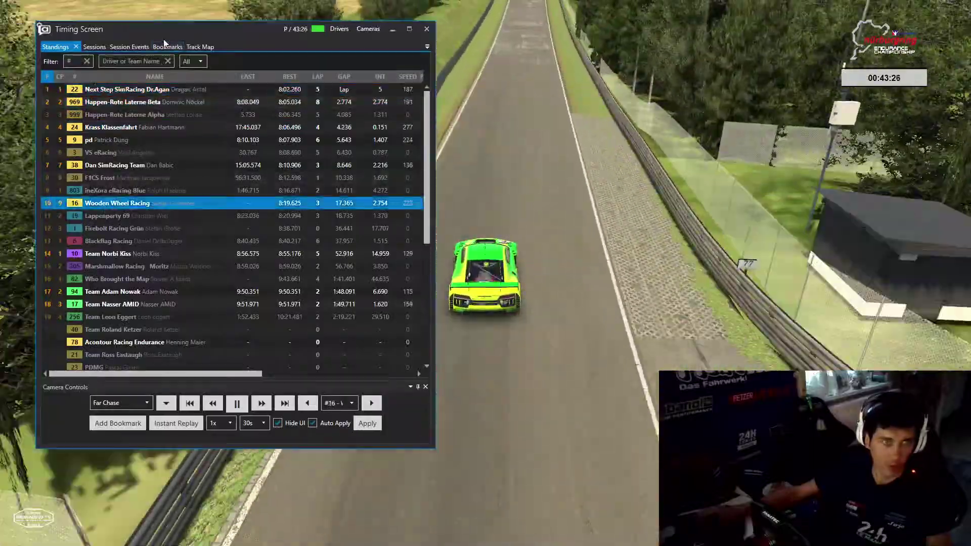
# - Move the Timing Screen to the screen centre, then follow cars #10 and #82
pyautogui.moveTo(279, 30); pyautogui.dragTo(459, 68)
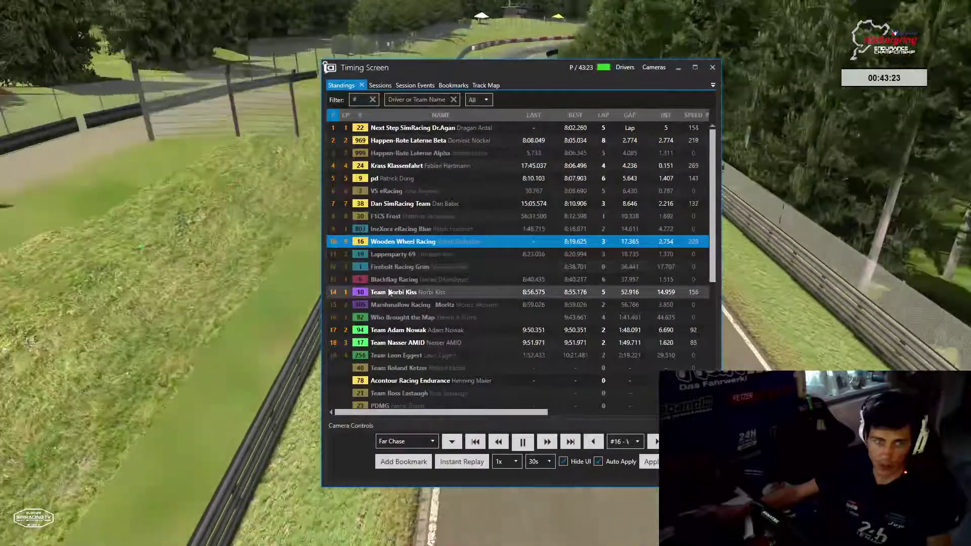
pyautogui.click(390, 292)
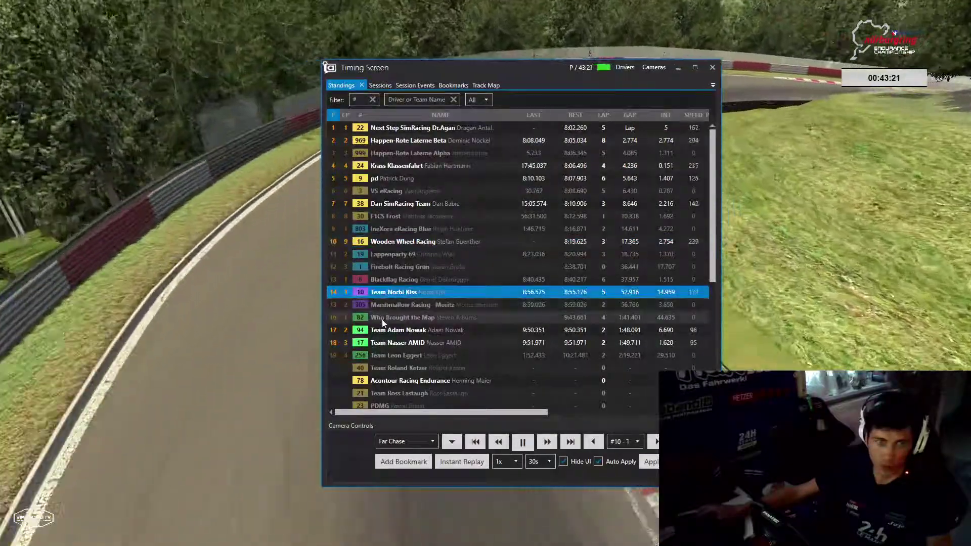
pyautogui.click(381, 319)
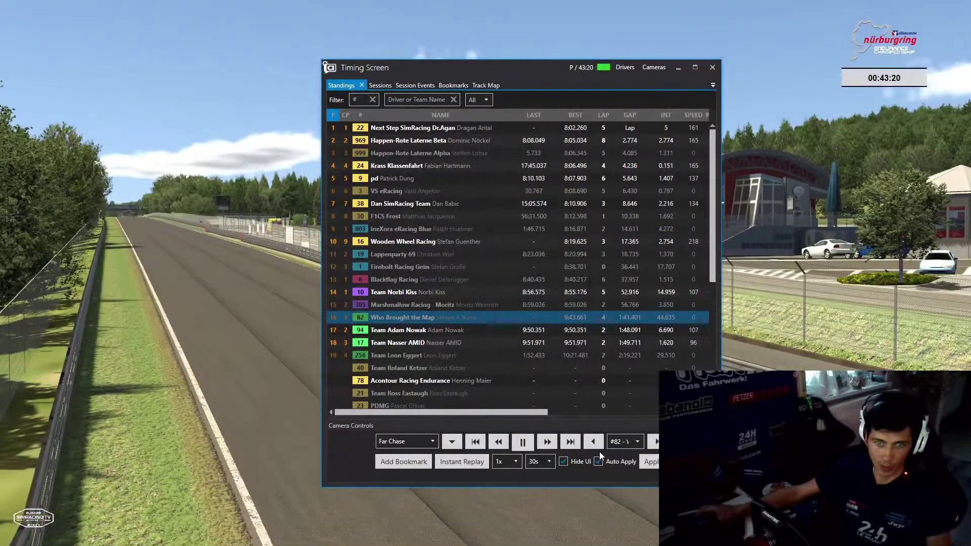